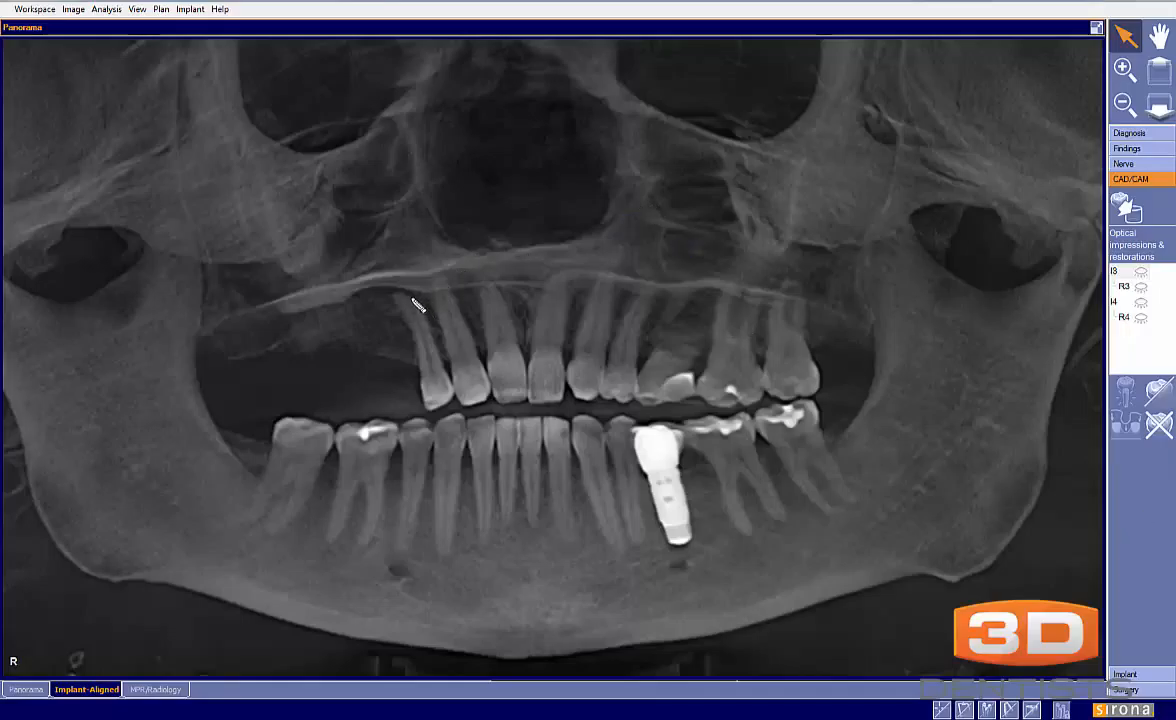
Trace the tooth bordering the upper right edentulous gap on the panorama, mark the neighbouring area, and clear the markings
{"action": "mouse_move", "coordinate": [402, 296]}
{"action": "left_mouse_down"}
{"action": "mouse_move", "coordinate": [432, 410]}
{"action": "mouse_move", "coordinate": [452, 365]}
{"action": "mouse_move", "coordinate": [420, 302]}
{"action": "left_mouse_up"}
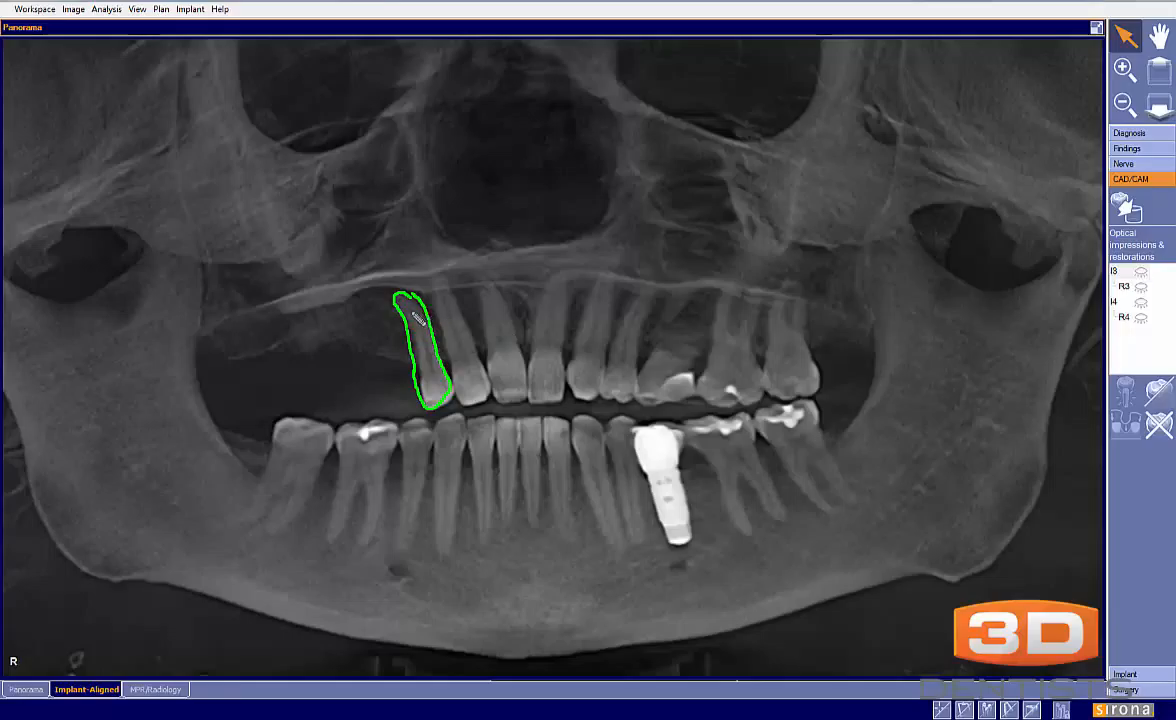
{"action": "mouse_move", "coordinate": [515, 305]}
{"action": "left_mouse_down"}
{"action": "mouse_move", "coordinate": [431, 311]}
{"action": "mouse_move", "coordinate": [441, 319]}
{"action": "left_mouse_up"}
{"action": "key", "text": "Escape"}
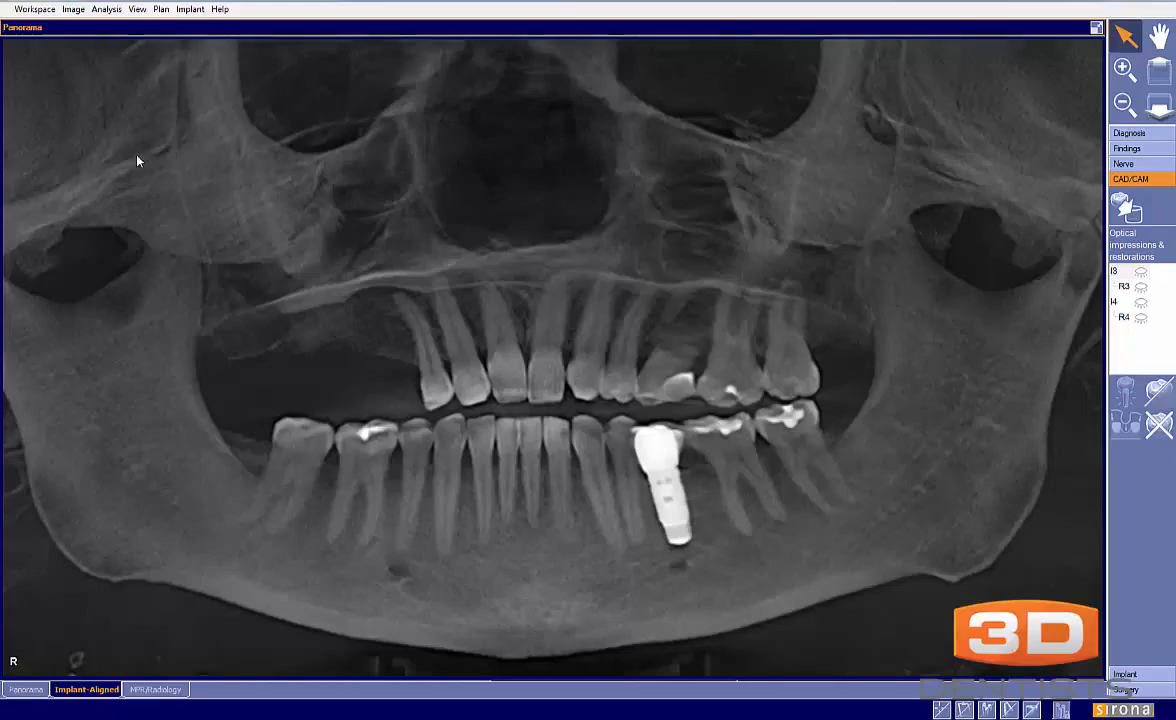
Display the optical impressions I3 and I4 and enlarge the 3D view to show the upper arch
{"action": "left_click", "coordinate": [1096, 29]}
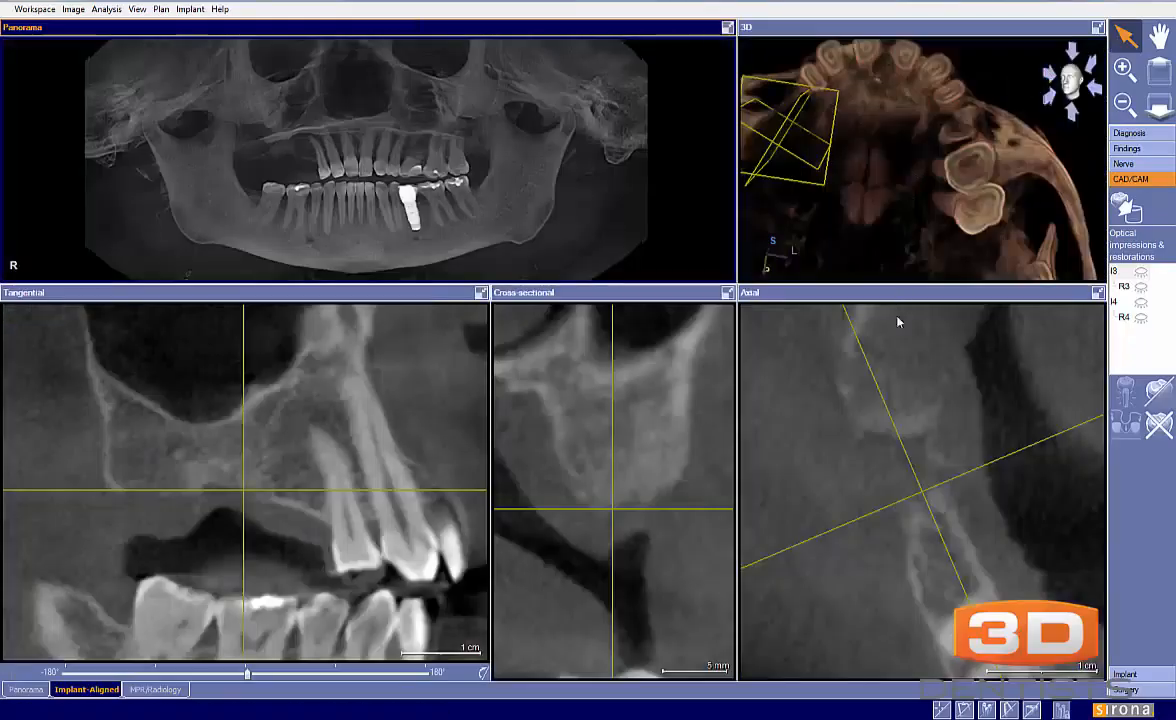
{"action": "left_click", "coordinate": [1141, 272]}
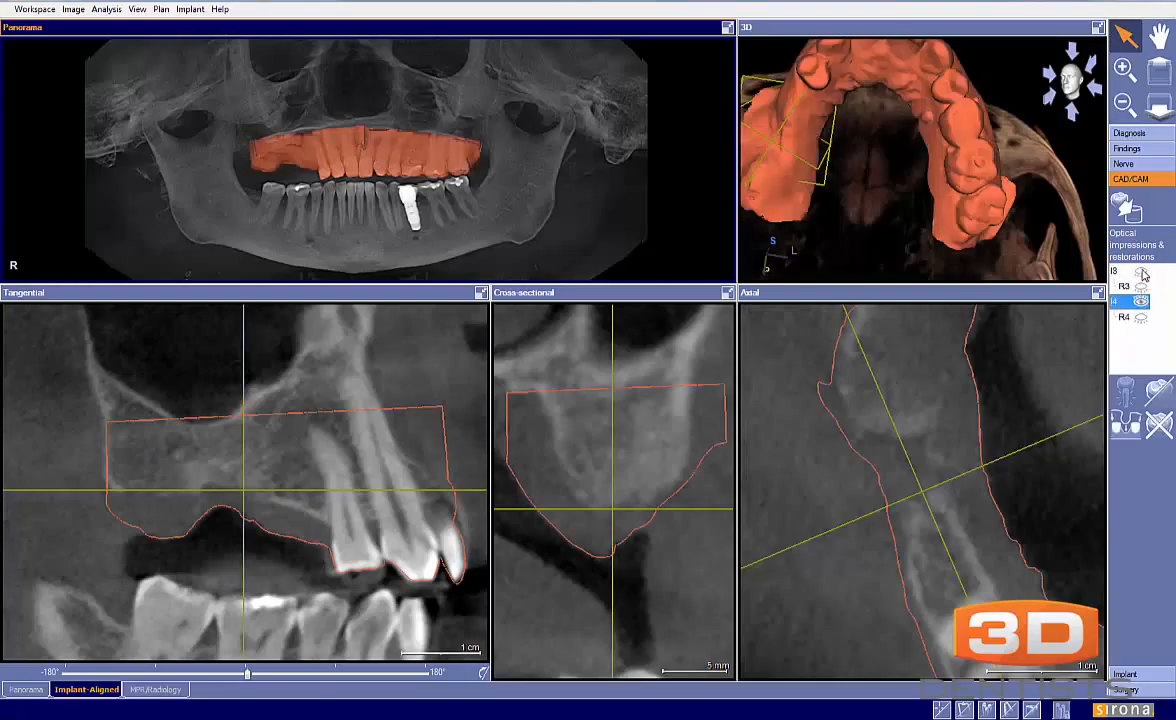
{"action": "left_click", "coordinate": [1127, 674]}
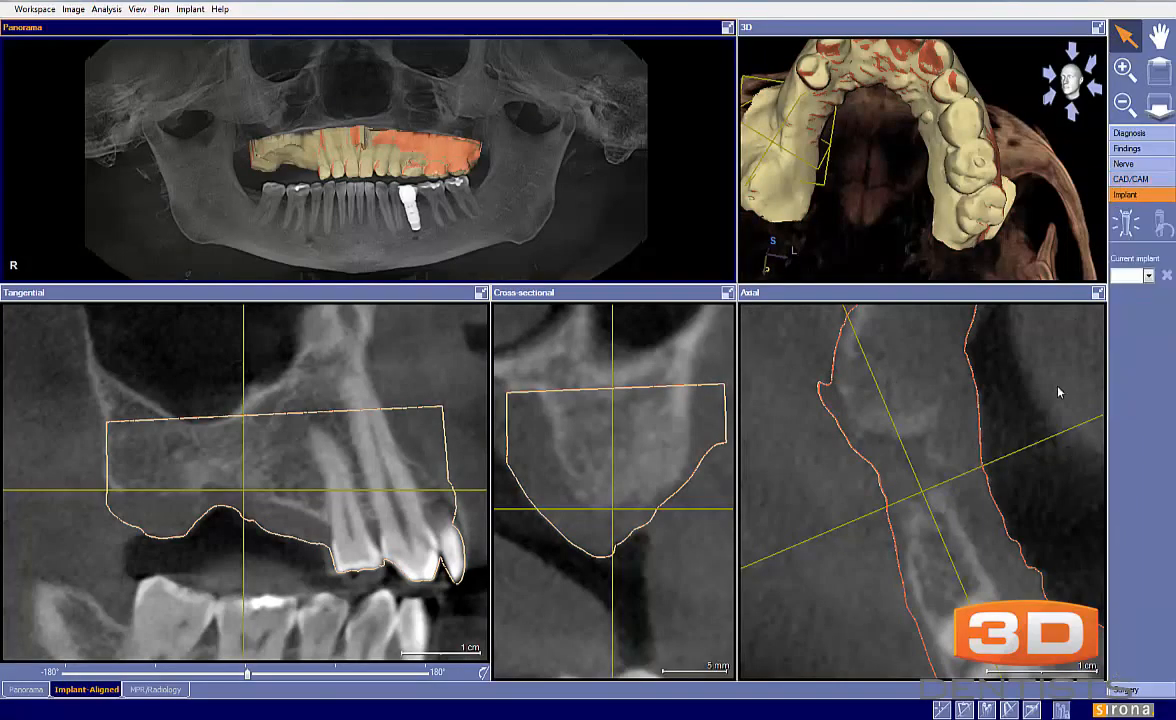
{"action": "left_click", "coordinate": [1098, 27]}
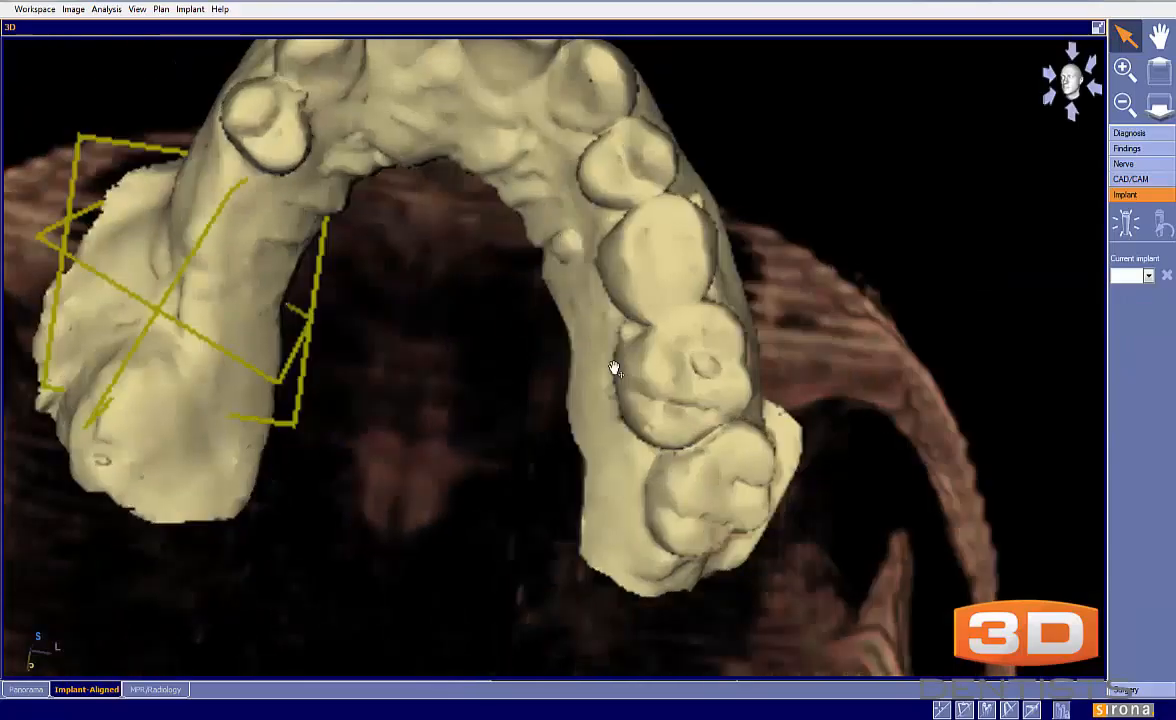
{"action": "middle_click_drag", "start_coordinate": [640, 356], "coordinate": [709, 410]}
{"action": "scroll", "coordinate": [711, 410], "scroll_direction": "down", "scroll_amount": 1}
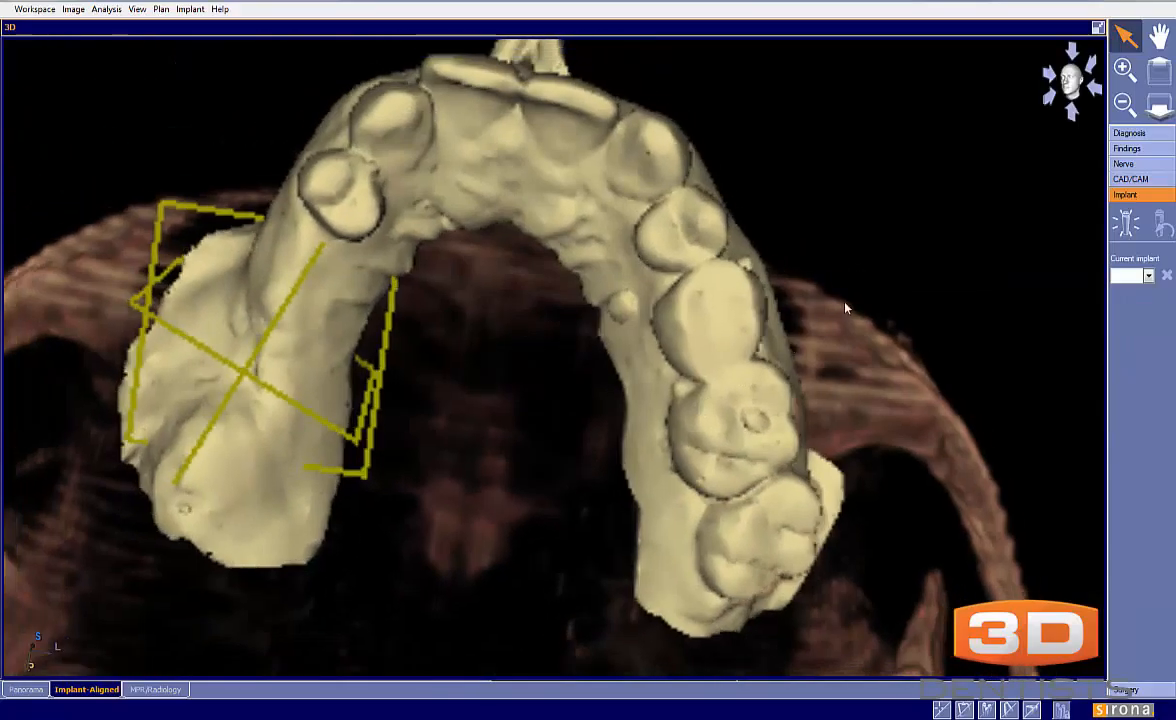
Display the restorations R3 and R4 on the upper arch model and return to the Implant stage
{"action": "left_click", "coordinate": [1123, 164]}
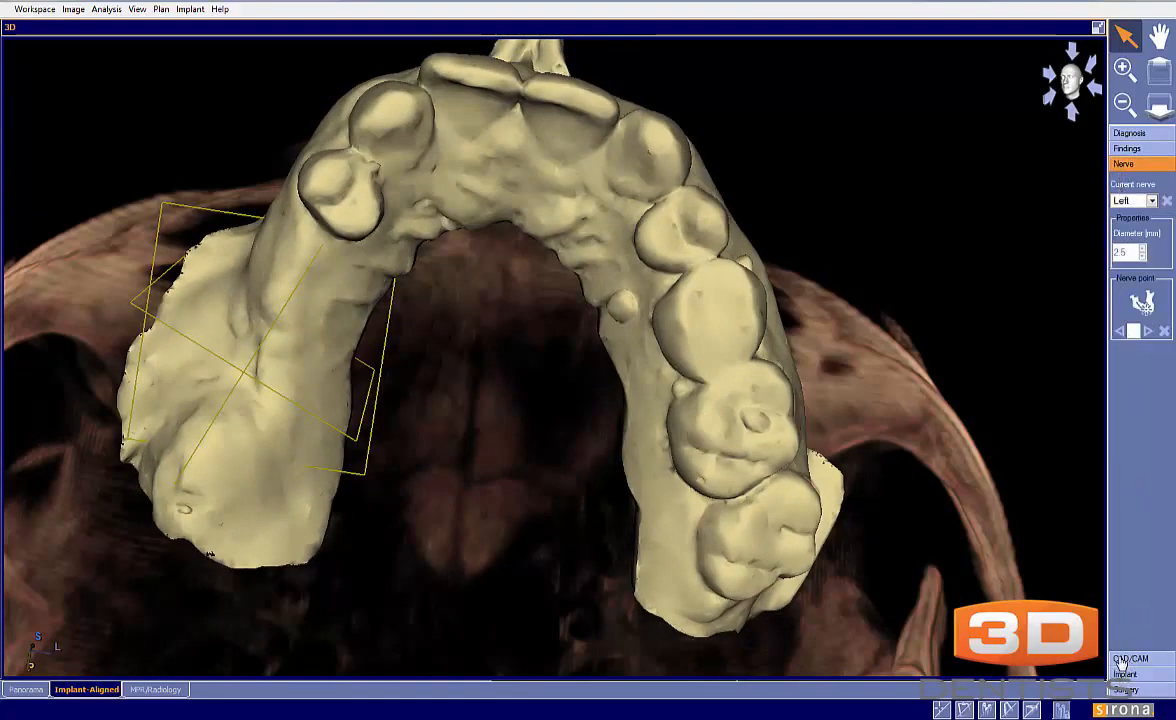
{"action": "left_click", "coordinate": [1128, 178]}
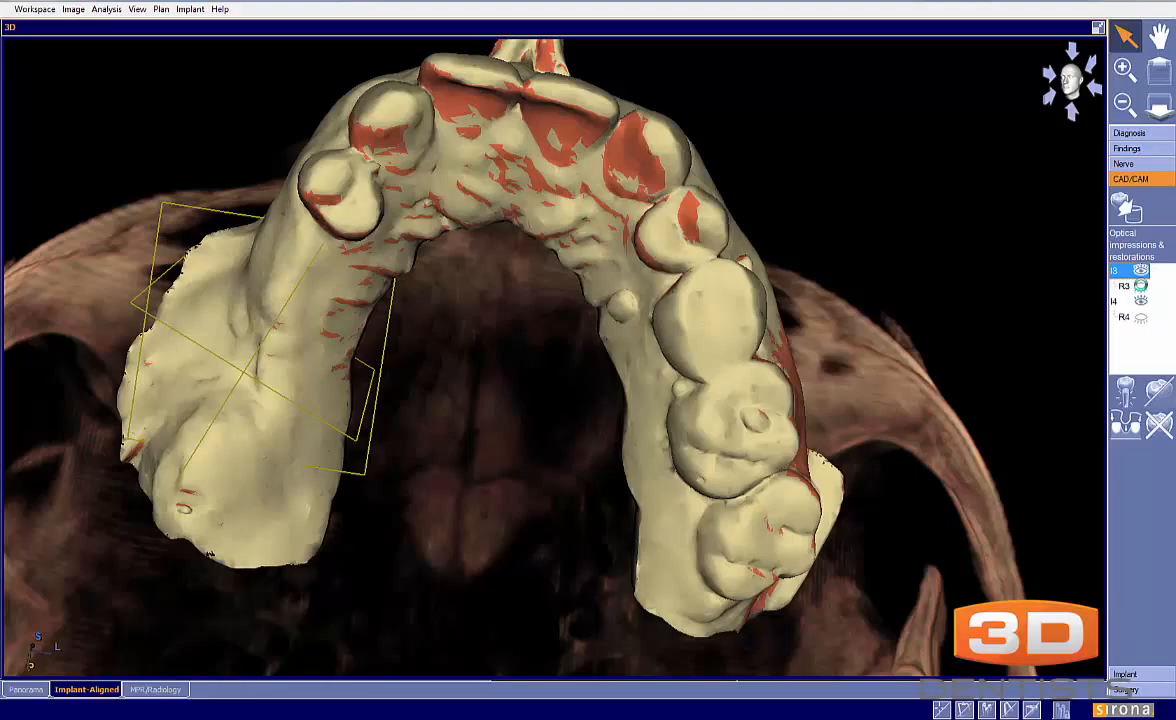
{"action": "left_click", "coordinate": [1142, 288]}
{"action": "left_click", "coordinate": [1124, 316]}
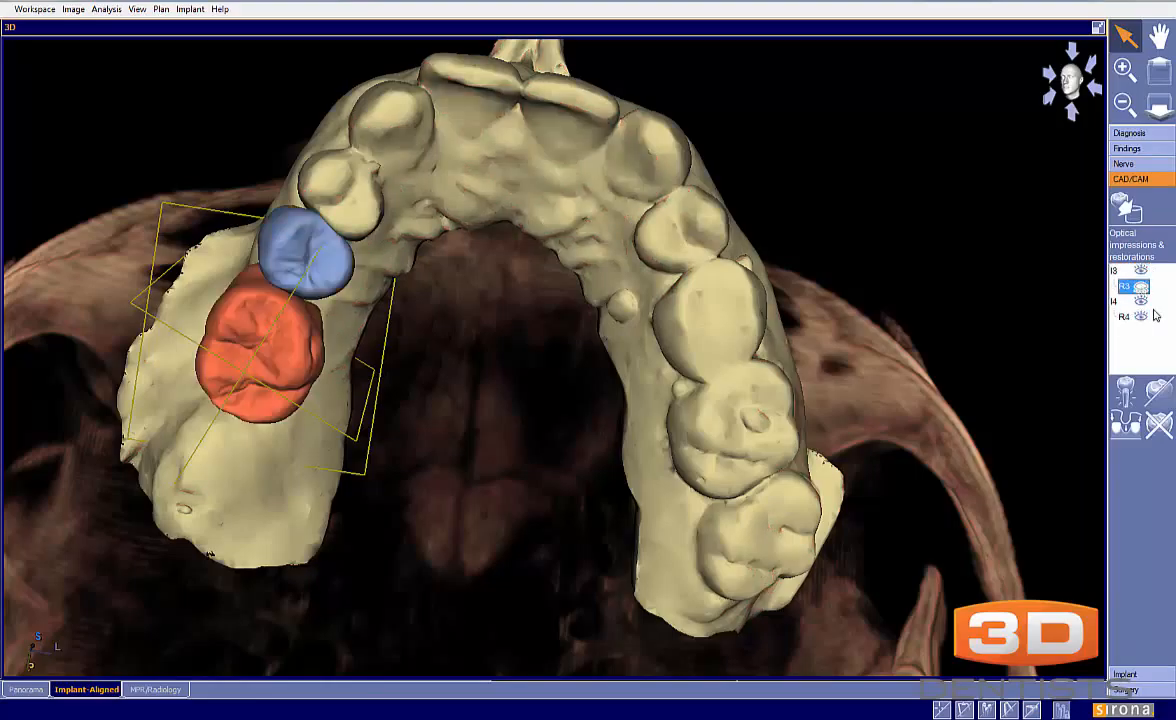
{"action": "left_click", "coordinate": [1112, 672]}
In a buccal view, trace the right-side gingival margins, a straight reference line, and lower margins on the two restorations
{"action": "left_click_drag", "start_coordinate": [580, 214], "coordinate": [523, 246]}
{"action": "left_click_drag", "start_coordinate": [673, 315], "coordinate": [693, 335]}
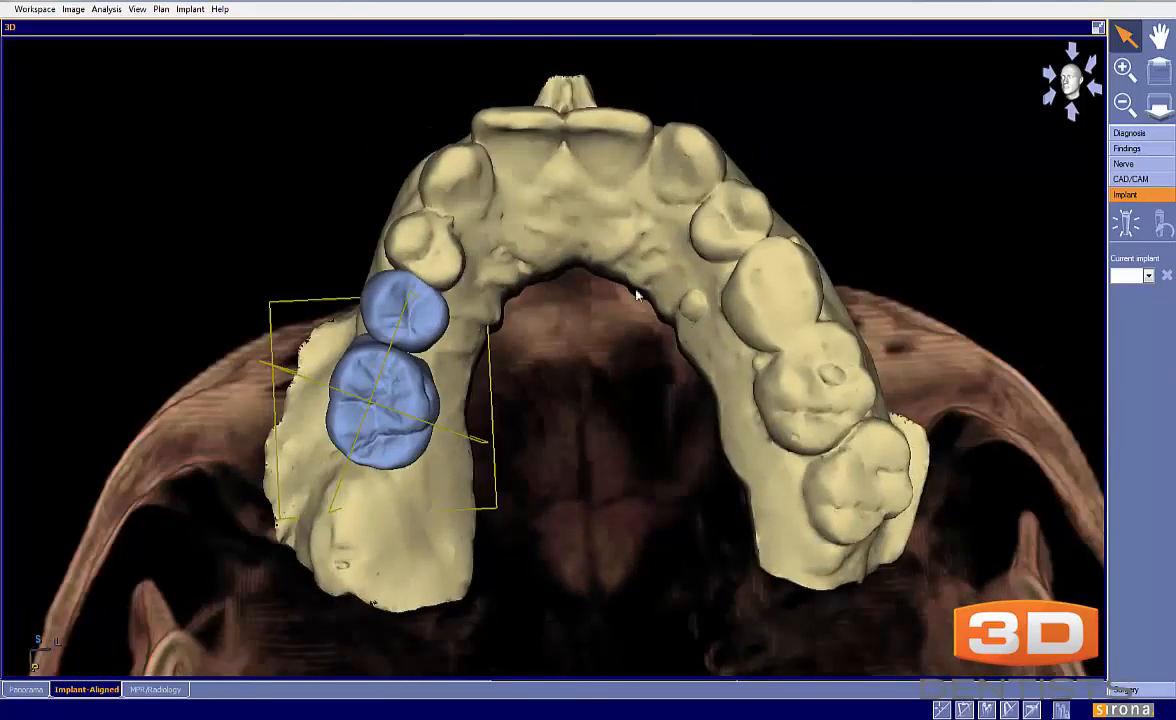
{"action": "left_click_drag", "start_coordinate": [653, 265], "coordinate": [650, 236]}
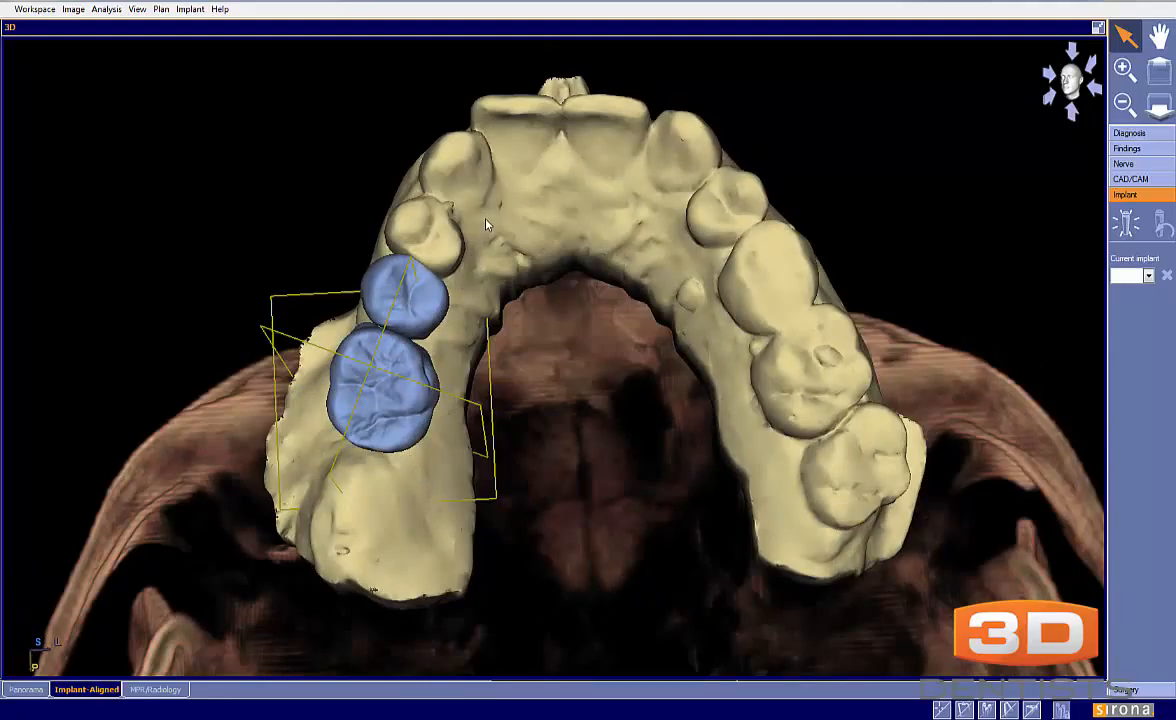
{"action": "left_click_drag", "start_coordinate": [457, 269], "coordinate": [669, 276]}
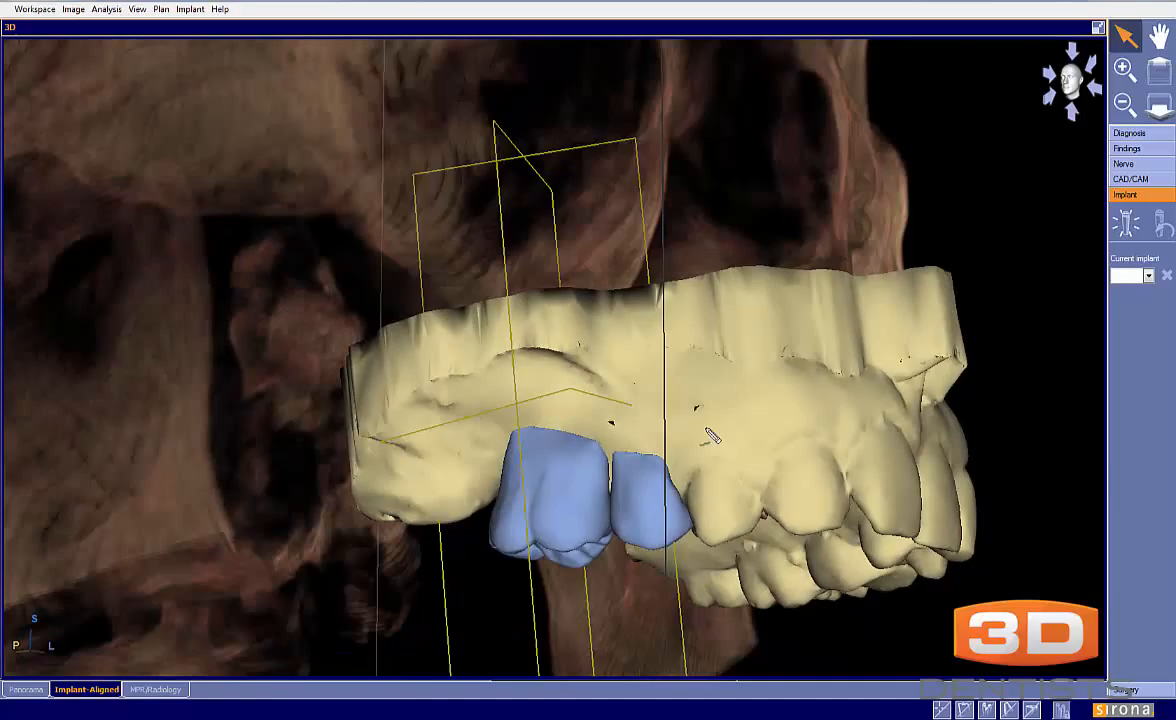
{"action": "mouse_move", "coordinate": [830, 452]}
{"action": "left_mouse_down"}
{"action": "mouse_move", "coordinate": [792, 444]}
{"action": "mouse_move", "coordinate": [740, 474]}
{"action": "mouse_move", "coordinate": [624, 462]}
{"action": "mouse_move", "coordinate": [535, 428]}
{"action": "mouse_move", "coordinate": [497, 462]}
{"action": "left_mouse_up"}
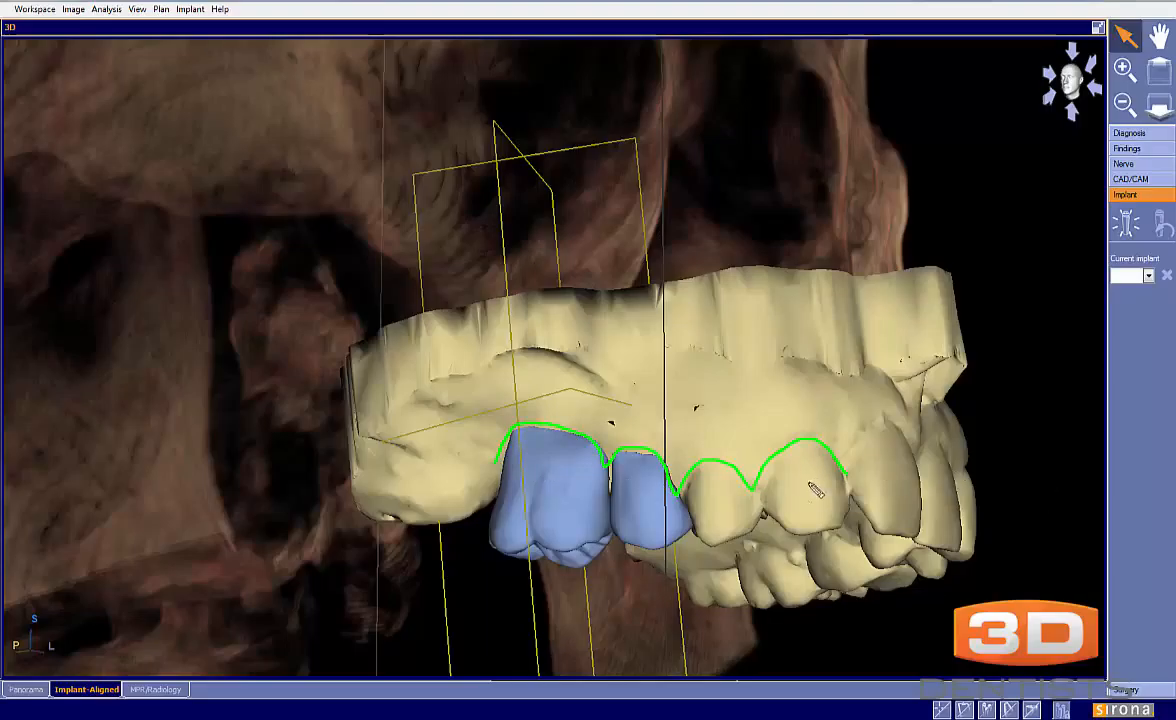
{"action": "mouse_move", "coordinate": [822, 445]}
{"action": "left_mouse_down"}
{"action": "mouse_move", "coordinate": [470, 470]}
{"action": "mouse_move", "coordinate": [494, 478]}
{"action": "left_mouse_up"}
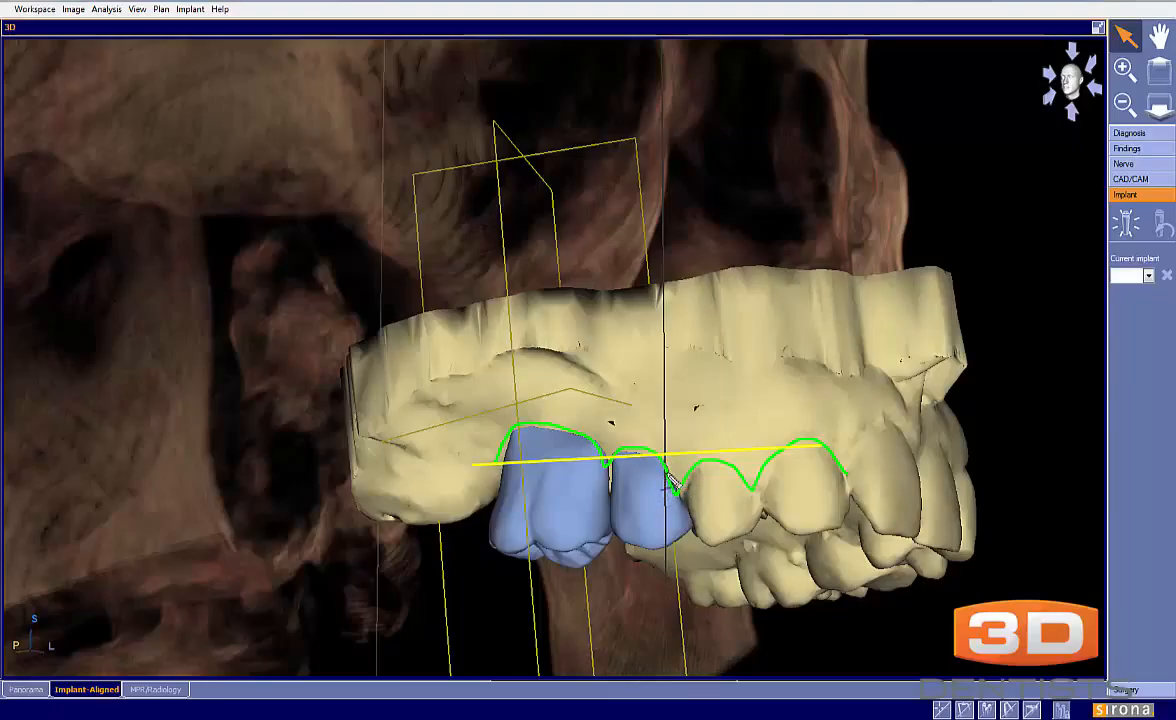
{"action": "mouse_move", "coordinate": [668, 473]}
{"action": "left_mouse_down"}
{"action": "mouse_move", "coordinate": [640, 466]}
{"action": "mouse_move", "coordinate": [617, 488]}
{"action": "mouse_move", "coordinate": [550, 455]}
{"action": "mouse_move", "coordinate": [526, 459]}
{"action": "mouse_move", "coordinate": [508, 482]}
{"action": "left_mouse_up"}
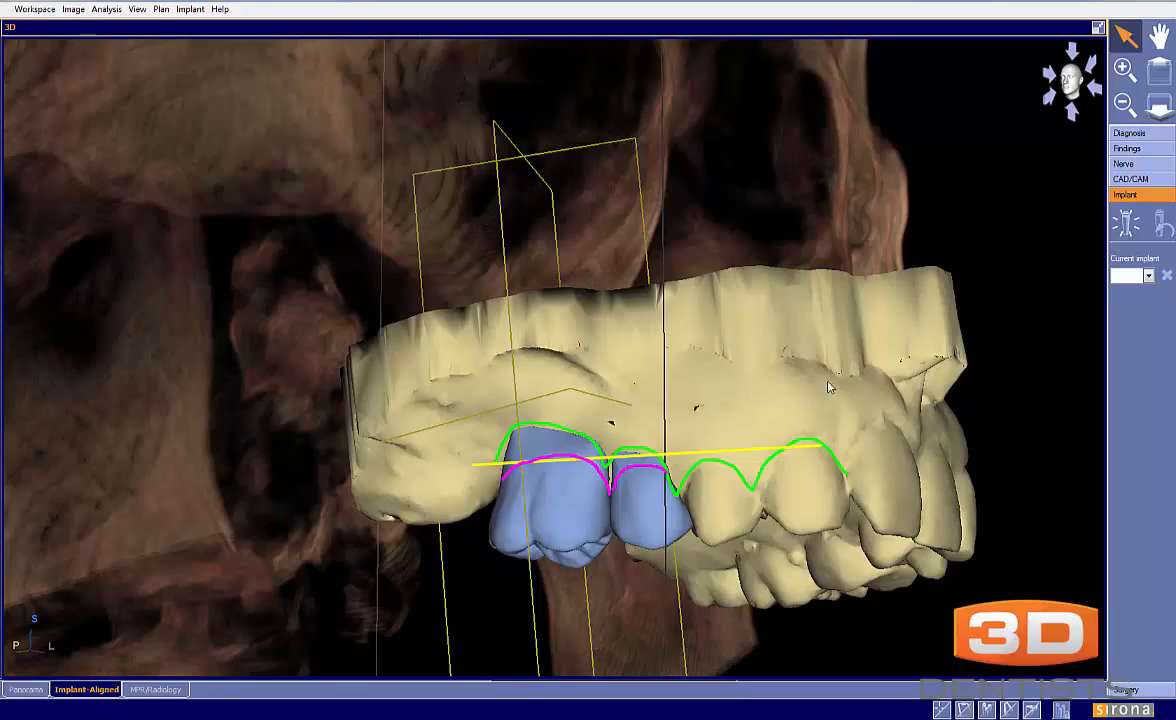
In an occlusal view, outline both first premolars, the tooth behind the left one, and the premolar restoration in magenta
{"action": "left_click_drag", "start_coordinate": [829, 297], "coordinate": [830, 426]}
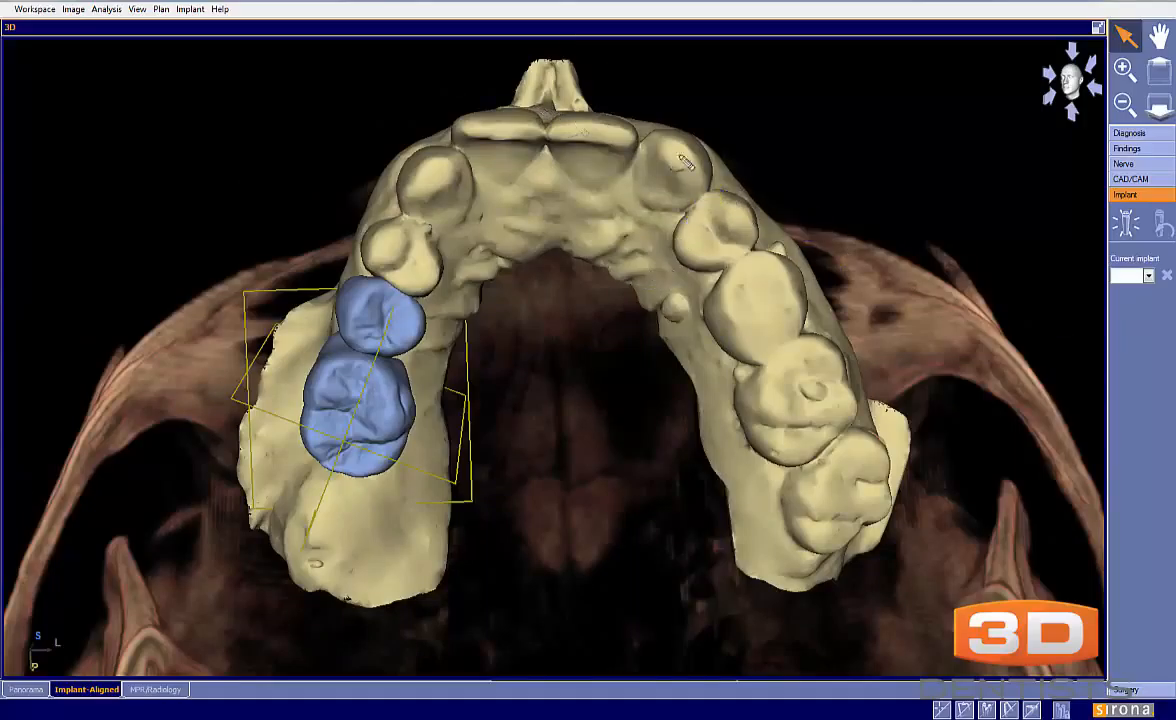
{"action": "mouse_move", "coordinate": [712, 189]}
{"action": "left_mouse_down"}
{"action": "mouse_move", "coordinate": [693, 273]}
{"action": "mouse_move", "coordinate": [745, 255]}
{"action": "mouse_move", "coordinate": [712, 189]}
{"action": "left_mouse_up"}
{"action": "mouse_move", "coordinate": [422, 226]}
{"action": "left_mouse_down"}
{"action": "mouse_move", "coordinate": [362, 238]}
{"action": "mouse_move", "coordinate": [372, 275]}
{"action": "mouse_move", "coordinate": [414, 292]}
{"action": "mouse_move", "coordinate": [428, 242]}
{"action": "mouse_move", "coordinate": [409, 219]}
{"action": "left_mouse_up"}
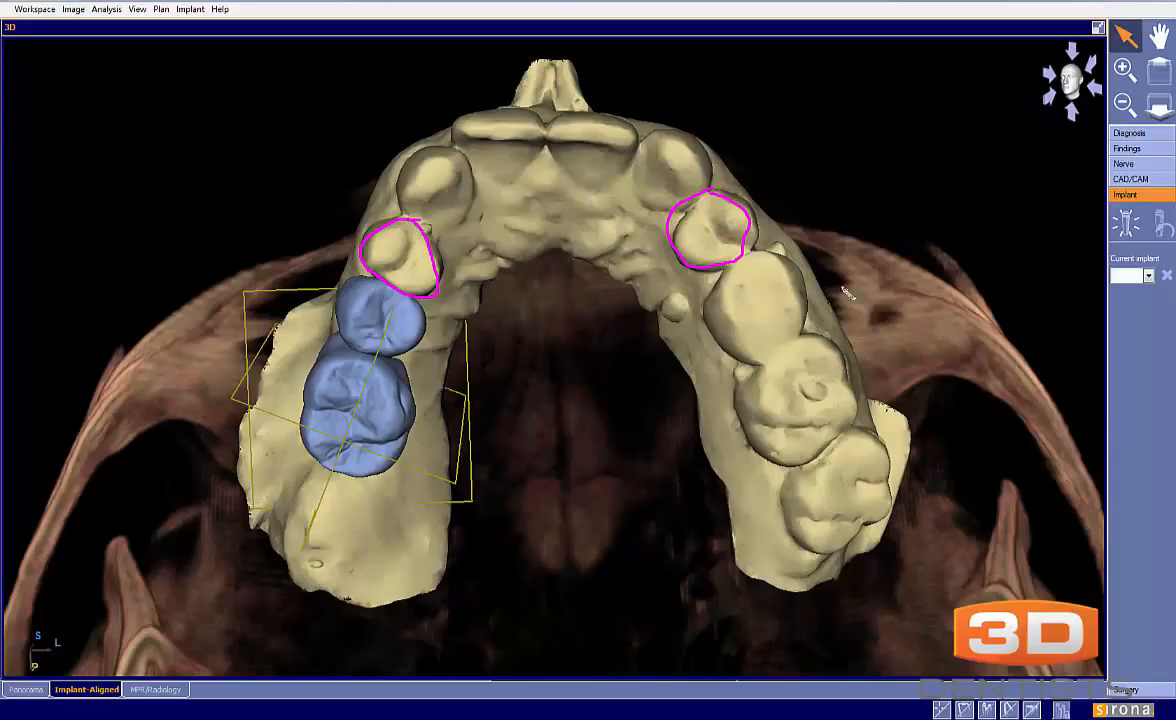
{"action": "mouse_move", "coordinate": [771, 257]}
{"action": "left_mouse_down"}
{"action": "mouse_move", "coordinate": [753, 251]}
{"action": "mouse_move", "coordinate": [718, 282]}
{"action": "mouse_move", "coordinate": [710, 325]}
{"action": "mouse_move", "coordinate": [745, 368]}
{"action": "mouse_move", "coordinate": [793, 340]}
{"action": "mouse_move", "coordinate": [802, 292]}
{"action": "mouse_move", "coordinate": [762, 250]}
{"action": "left_mouse_up"}
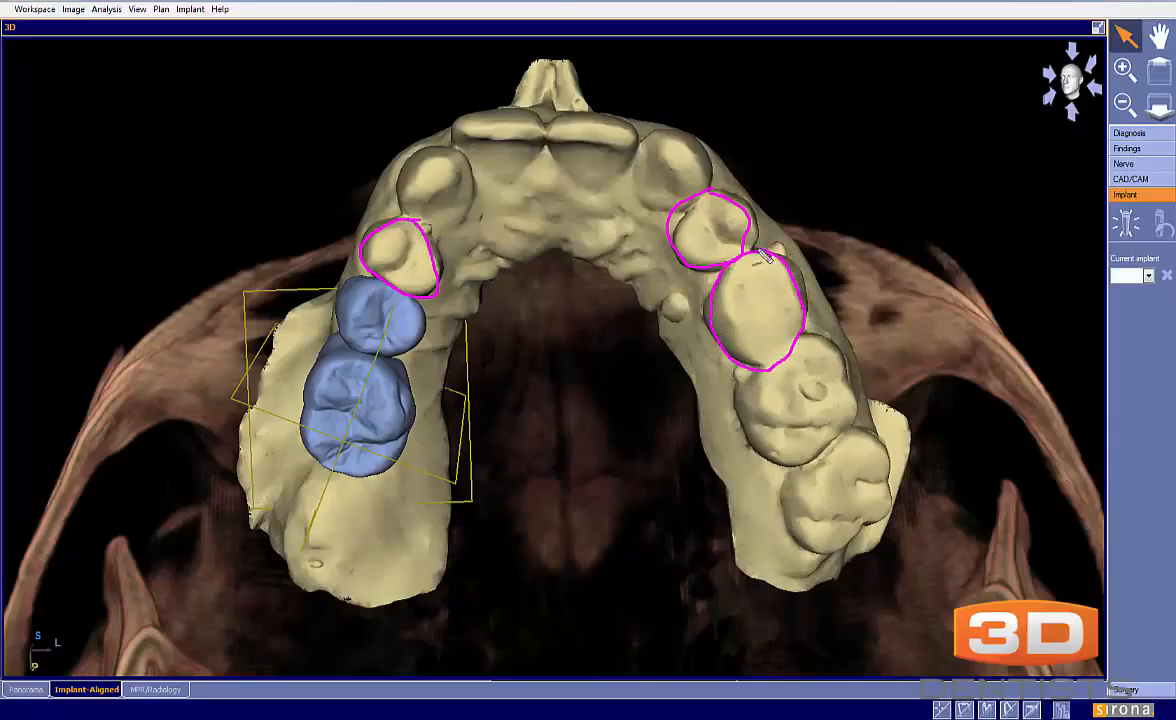
{"action": "mouse_move", "coordinate": [357, 289]}
{"action": "left_mouse_down"}
{"action": "mouse_move", "coordinate": [336, 322]}
{"action": "mouse_move", "coordinate": [386, 345]}
{"action": "mouse_move", "coordinate": [420, 305]}
{"action": "mouse_move", "coordinate": [374, 283]}
{"action": "left_mouse_up"}
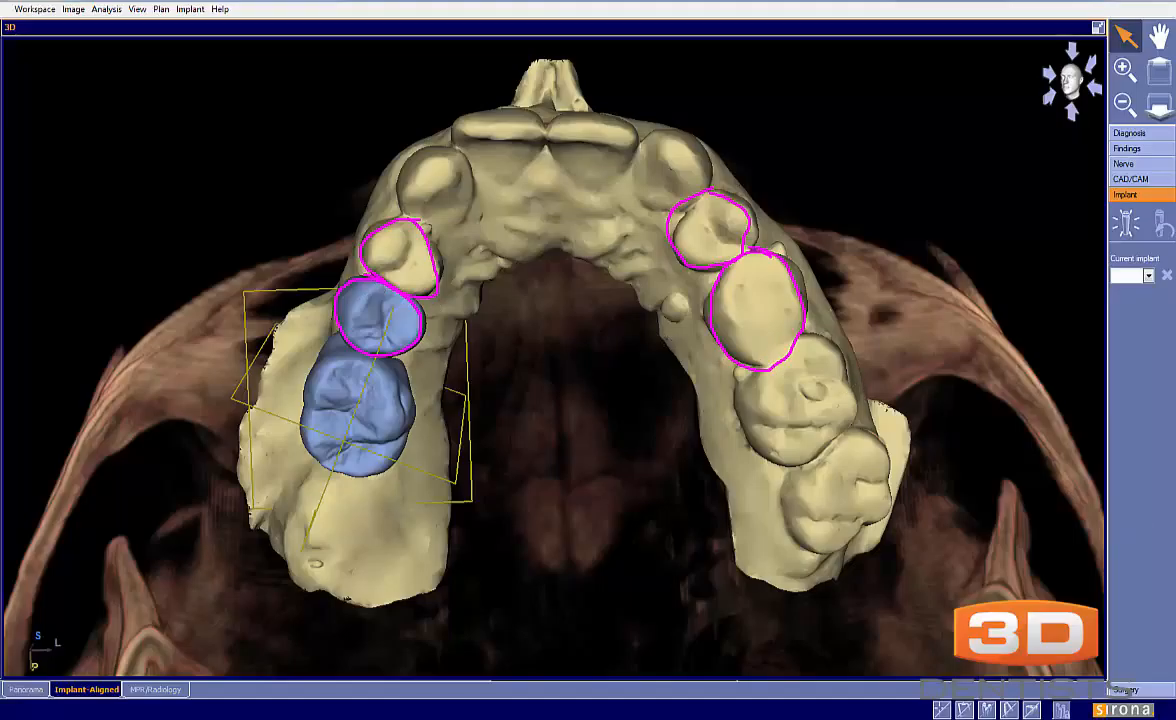
Outline a wider premolar, the left molar and a shifted right molar in white, add a yellow cross-arch line, and clear all markings
{"action": "mouse_move", "coordinate": [393, 290]}
{"action": "left_mouse_down"}
{"action": "mouse_move", "coordinate": [352, 289]}
{"action": "mouse_move", "coordinate": [333, 322]}
{"action": "mouse_move", "coordinate": [341, 350]}
{"action": "mouse_move", "coordinate": [380, 382]}
{"action": "mouse_move", "coordinate": [407, 316]}
{"action": "mouse_move", "coordinate": [396, 285]}
{"action": "mouse_move", "coordinate": [350, 302]}
{"action": "left_mouse_up"}
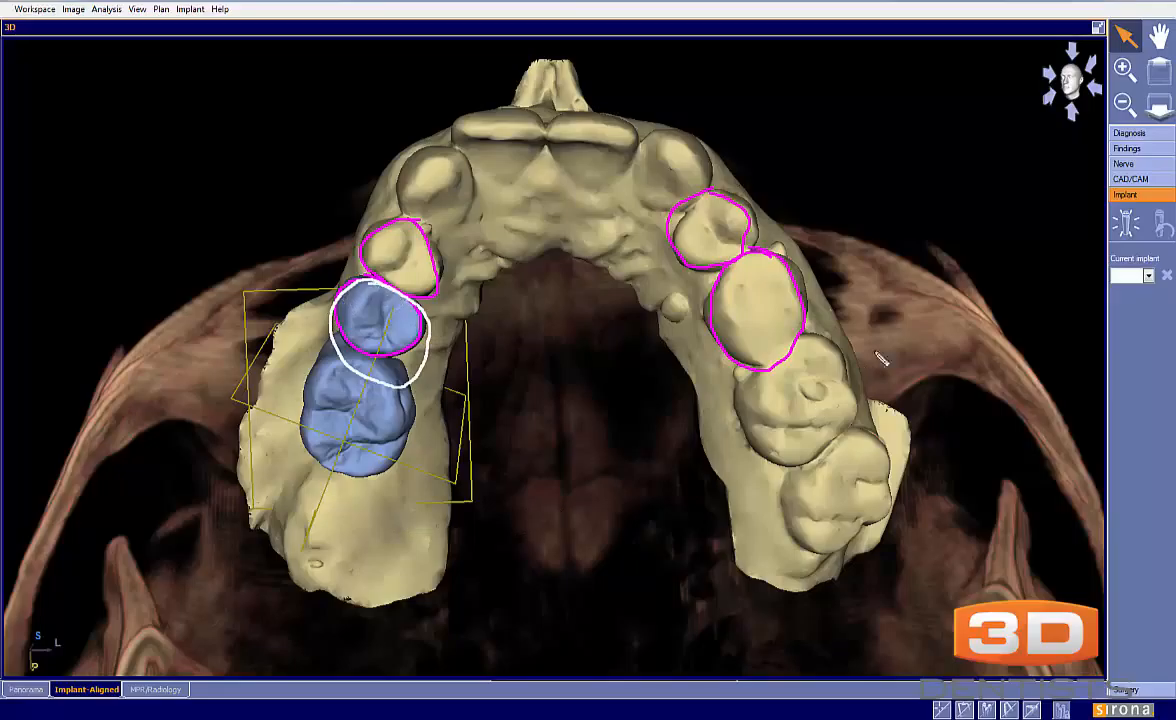
{"action": "mouse_move", "coordinate": [812, 340]}
{"action": "left_mouse_down"}
{"action": "mouse_move", "coordinate": [765, 362]}
{"action": "mouse_move", "coordinate": [744, 395]}
{"action": "mouse_move", "coordinate": [780, 460]}
{"action": "mouse_move", "coordinate": [815, 342]}
{"action": "left_mouse_up"}
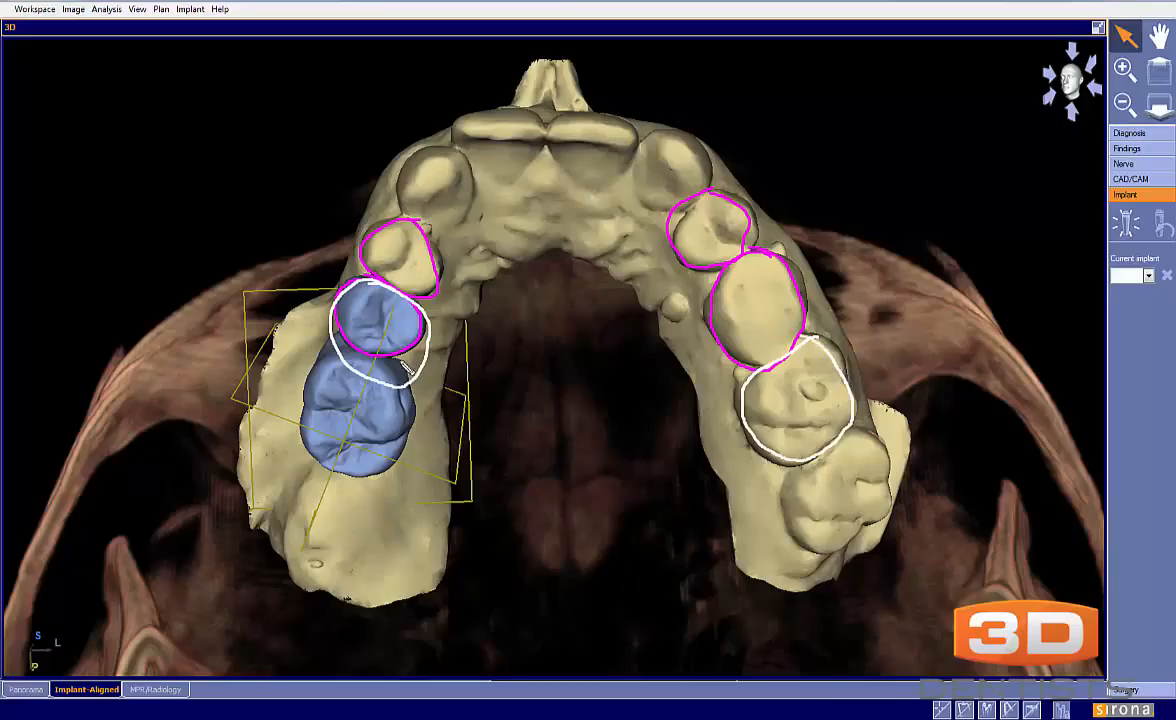
{"action": "mouse_move", "coordinate": [373, 380]}
{"action": "left_mouse_down"}
{"action": "mouse_move", "coordinate": [336, 355]}
{"action": "mouse_move", "coordinate": [305, 360]}
{"action": "mouse_move", "coordinate": [284, 395]}
{"action": "mouse_move", "coordinate": [319, 484]}
{"action": "mouse_move", "coordinate": [375, 418]}
{"action": "mouse_move", "coordinate": [371, 358]}
{"action": "left_mouse_up"}
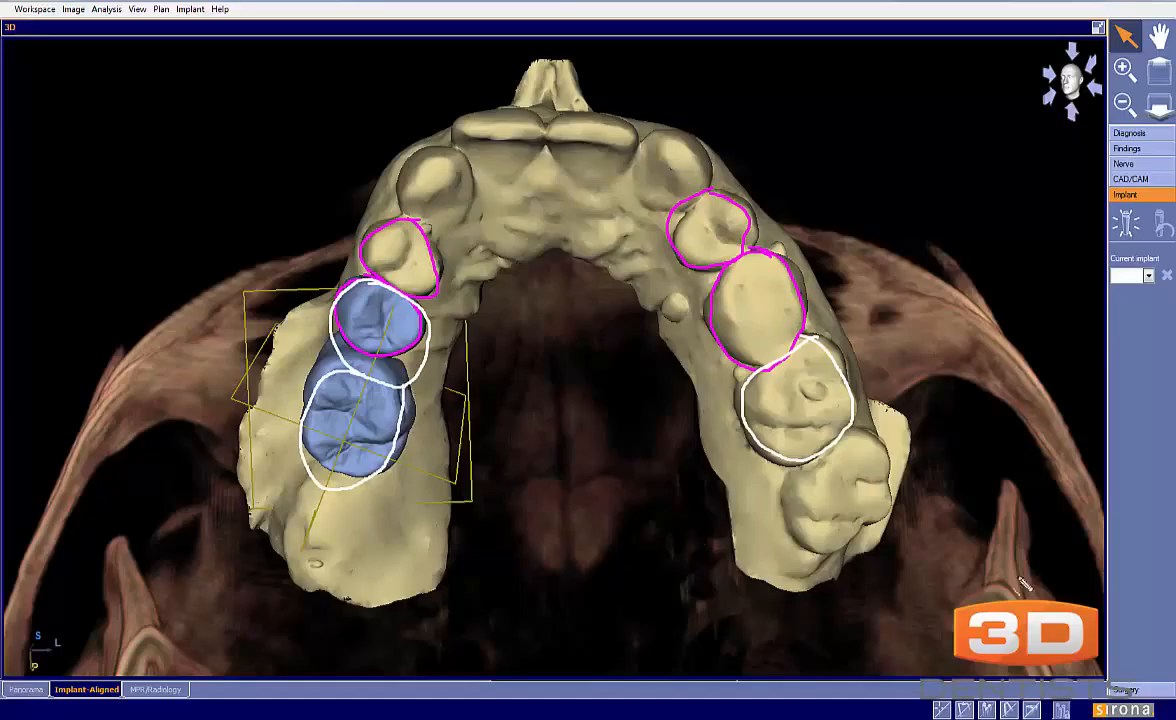
{"action": "left_click_drag", "start_coordinate": [825, 466], "coordinate": [297, 497]}
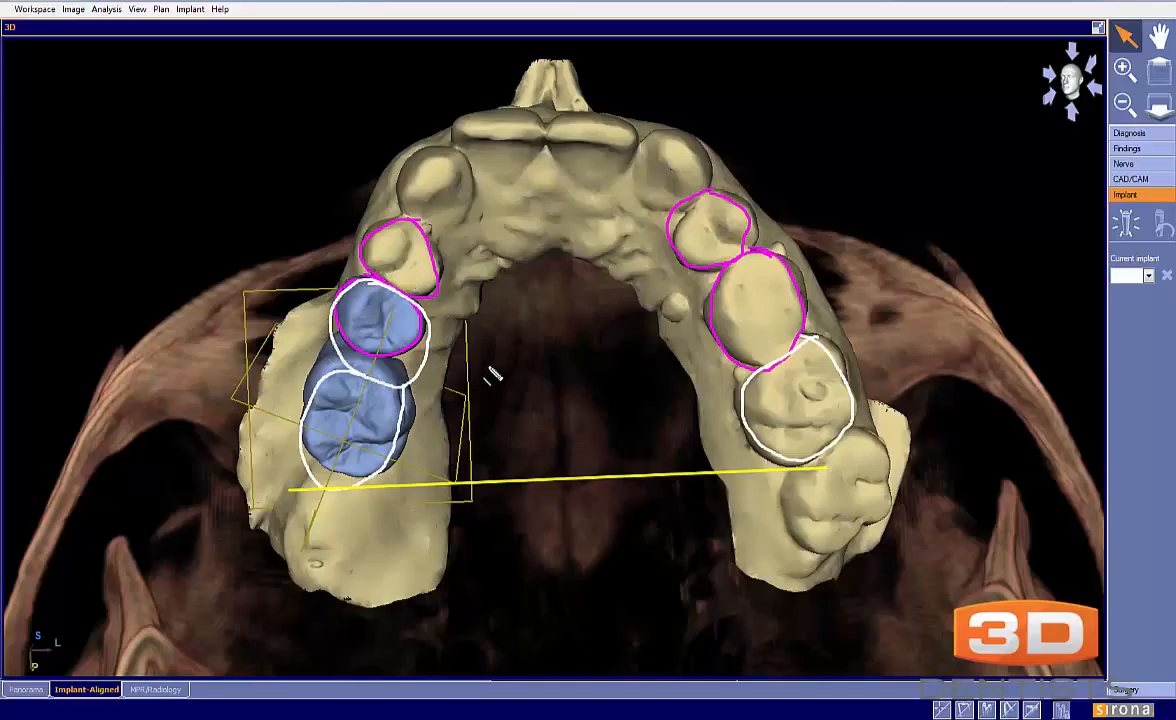
{"action": "key", "text": "Escape"}
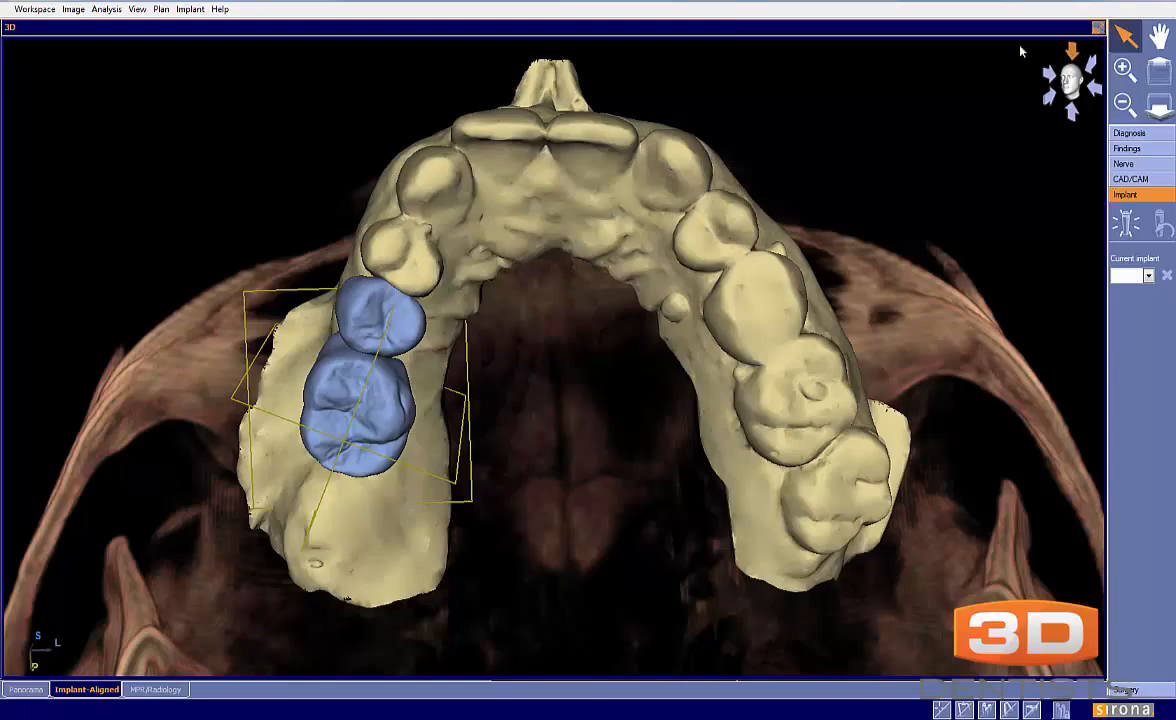
Restore the multi-view layout and switch the treatment plan to Plan 1
{"action": "left_click", "coordinate": [1098, 27]}
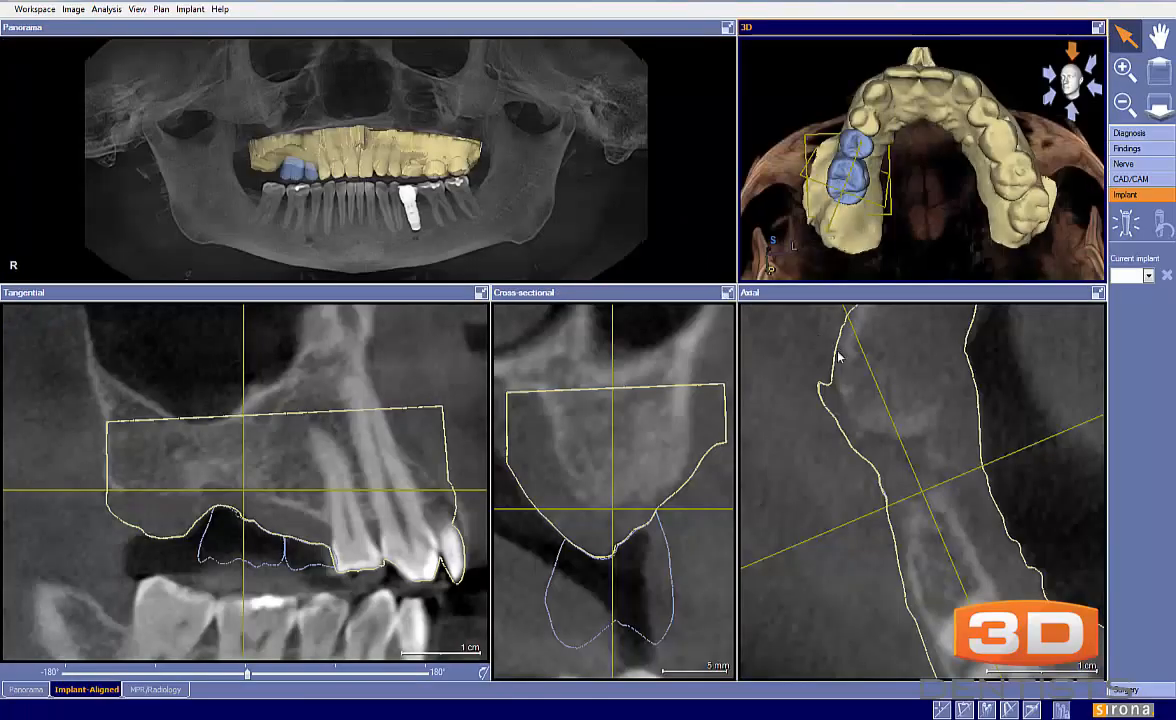
{"action": "left_click", "coordinate": [161, 9]}
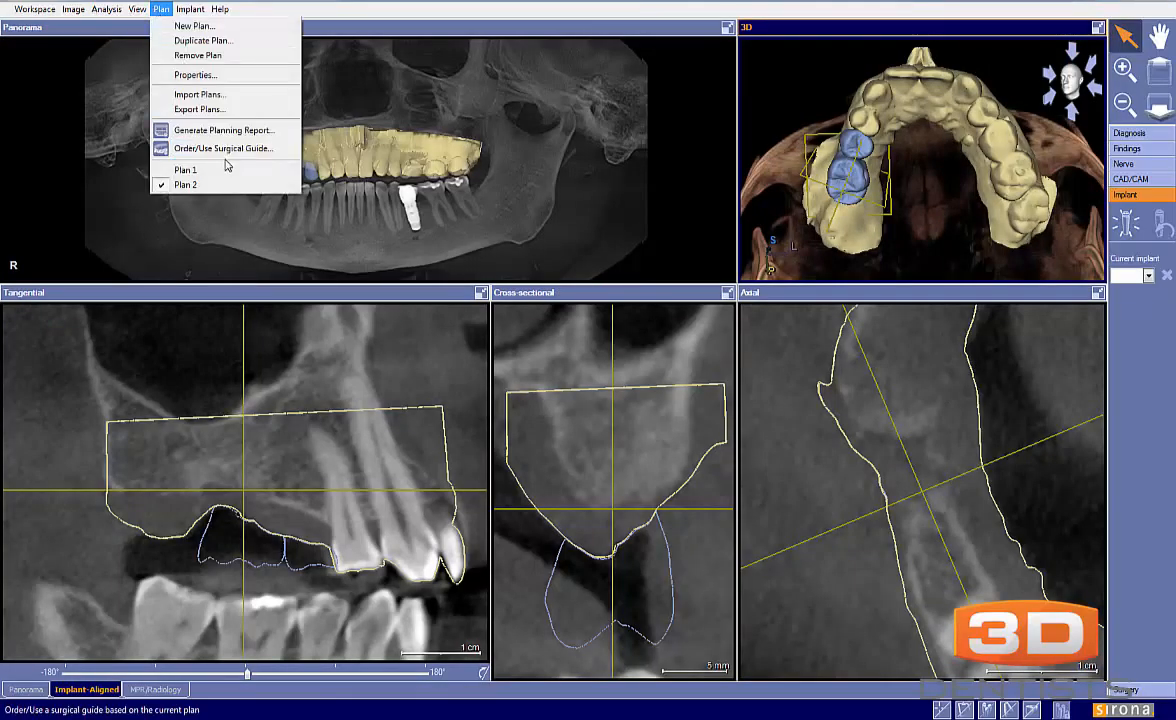
{"action": "left_click", "coordinate": [160, 165]}
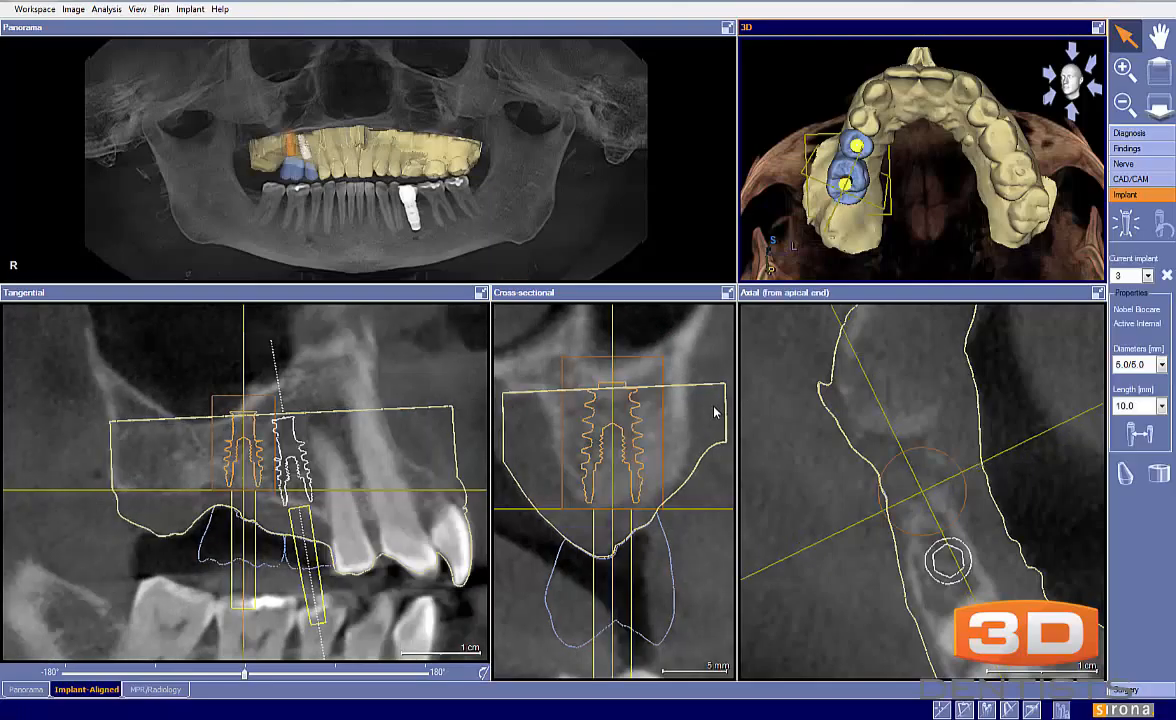
Inspect implant 3, select implant 4, and rotate the tangential slice to examine implant 4 beside the adjacent root
{"action": "left_click", "coordinate": [666, 444]}
{"action": "scroll", "coordinate": [666, 444], "scroll_direction": "down", "scroll_amount": 2}
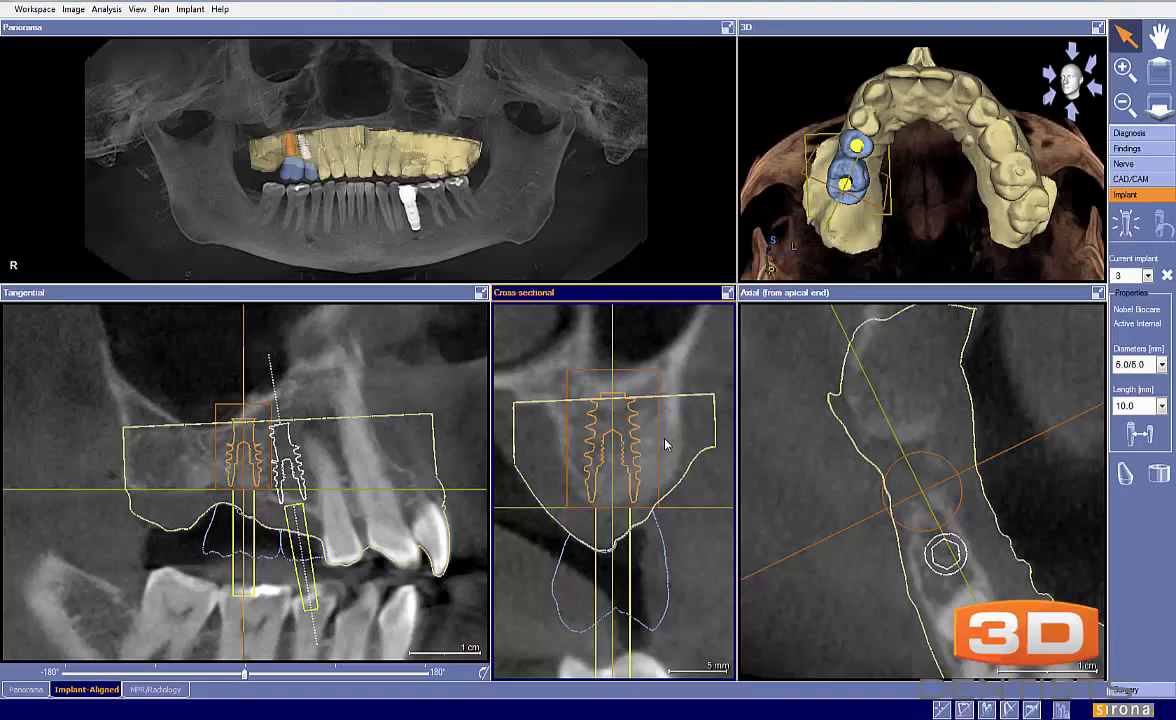
{"action": "left_click_drag", "start_coordinate": [833, 181], "coordinate": [935, 171]}
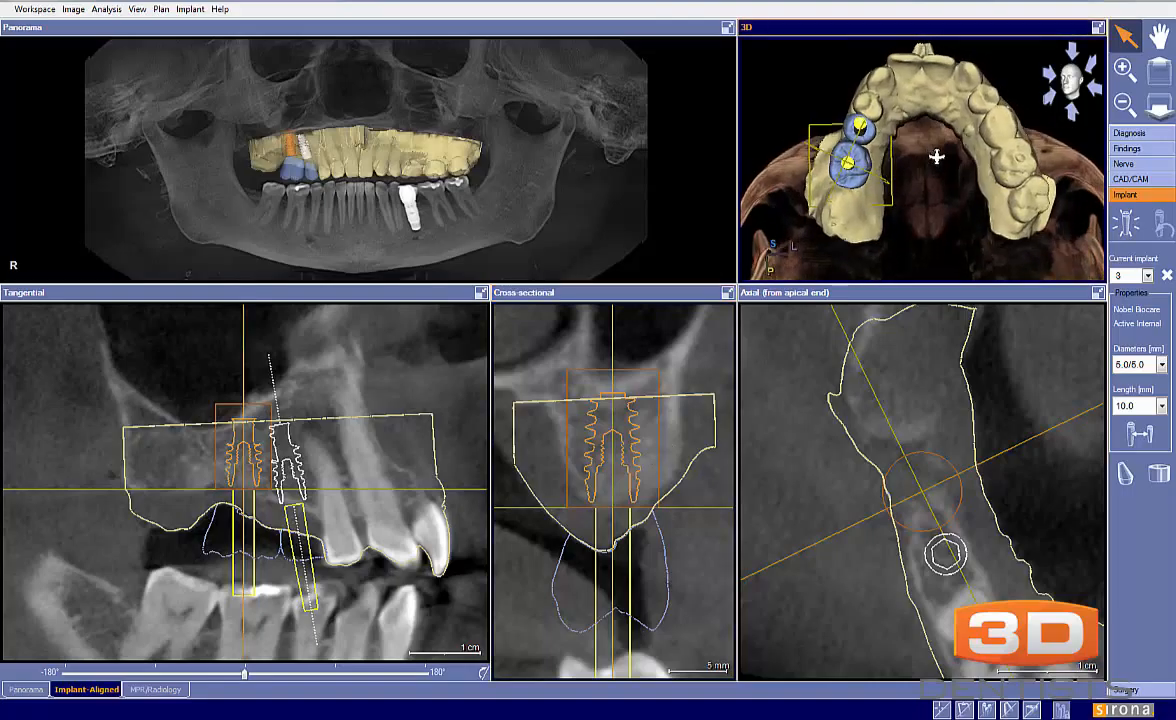
{"action": "left_click", "coordinate": [281, 455]}
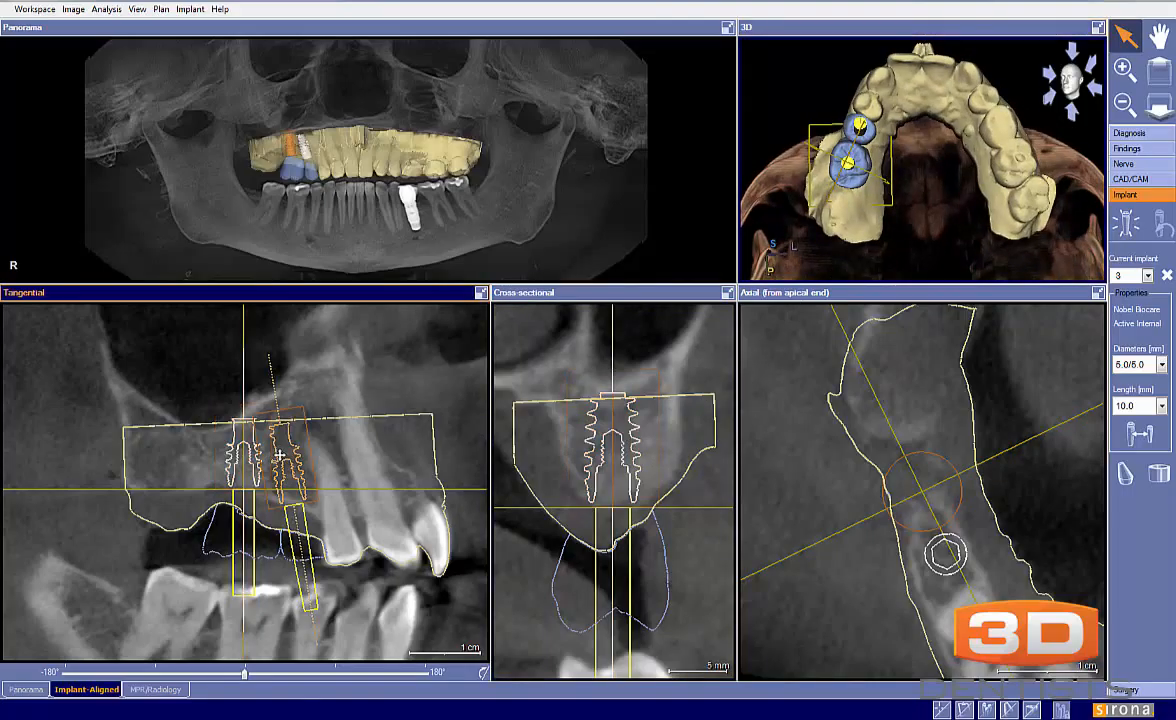
{"action": "scroll", "coordinate": [307, 480], "scroll_direction": "up", "scroll_amount": 2}
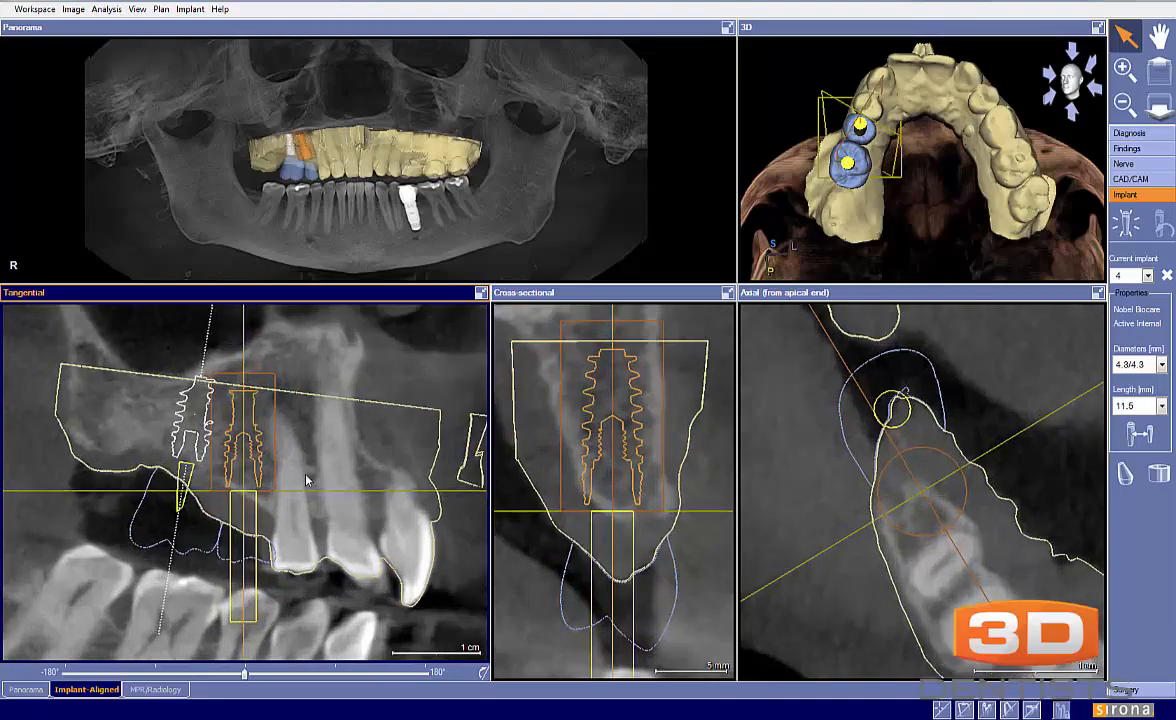
{"action": "scroll", "coordinate": [307, 480], "scroll_direction": "up", "scroll_amount": 1}
{"action": "left_click_drag", "start_coordinate": [248, 683], "coordinate": [265, 683]}
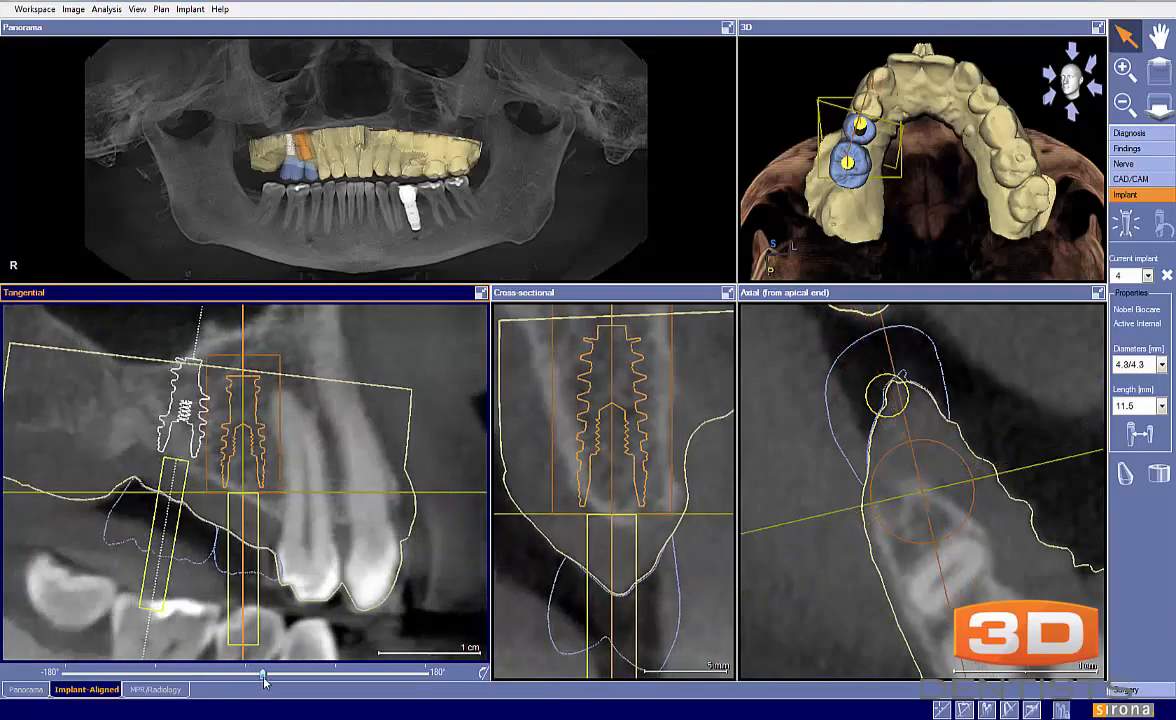
{"action": "scroll", "coordinate": [308, 490], "scroll_direction": "up", "scroll_amount": 3}
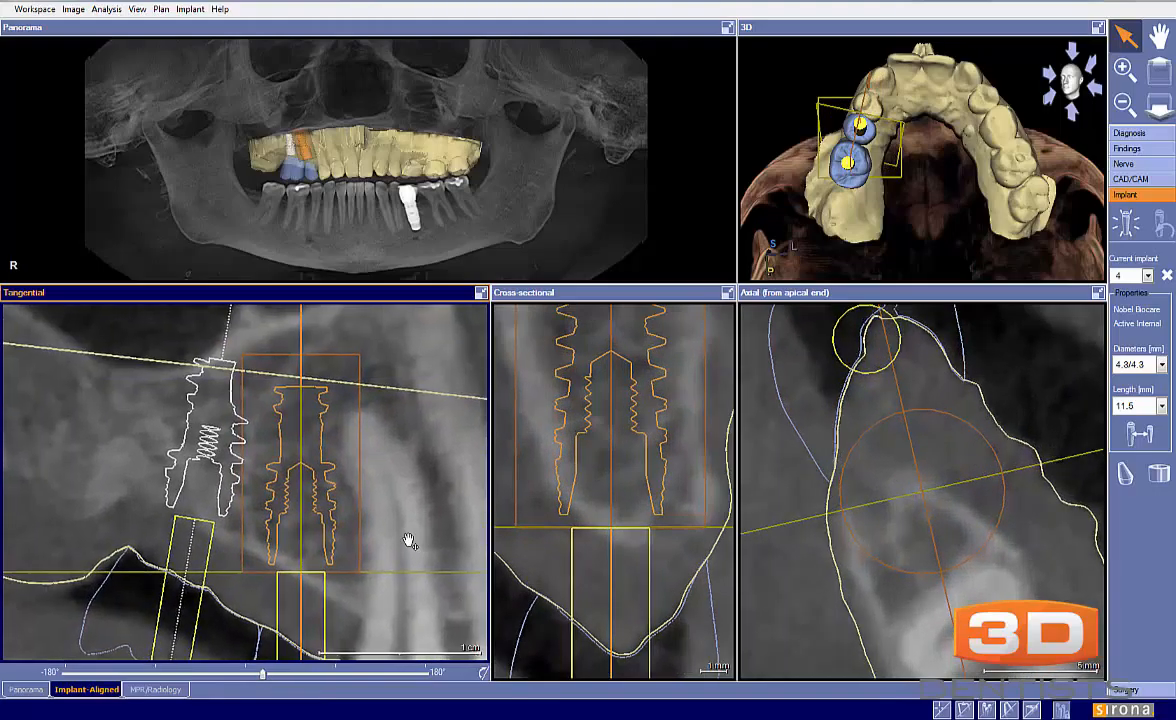
{"action": "scroll", "coordinate": [328, 480], "scroll_direction": "down", "scroll_amount": 2}
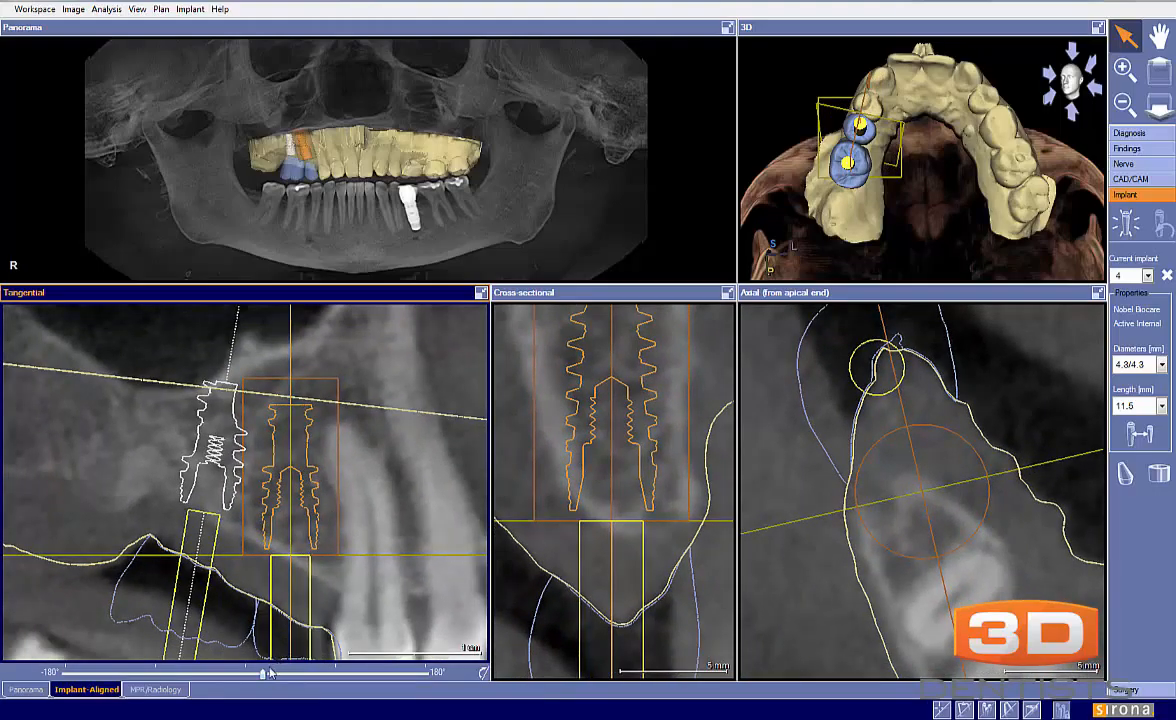
Rotate the tangential slice slightly about implant 4 to examine its alignment with the neighbouring root and the opposing teeth
{"action": "mouse_move", "coordinate": [261, 675]}
{"action": "left_mouse_down"}
{"action": "mouse_move", "coordinate": [272, 677]}
{"action": "mouse_move", "coordinate": [257, 676]}
{"action": "left_mouse_up"}
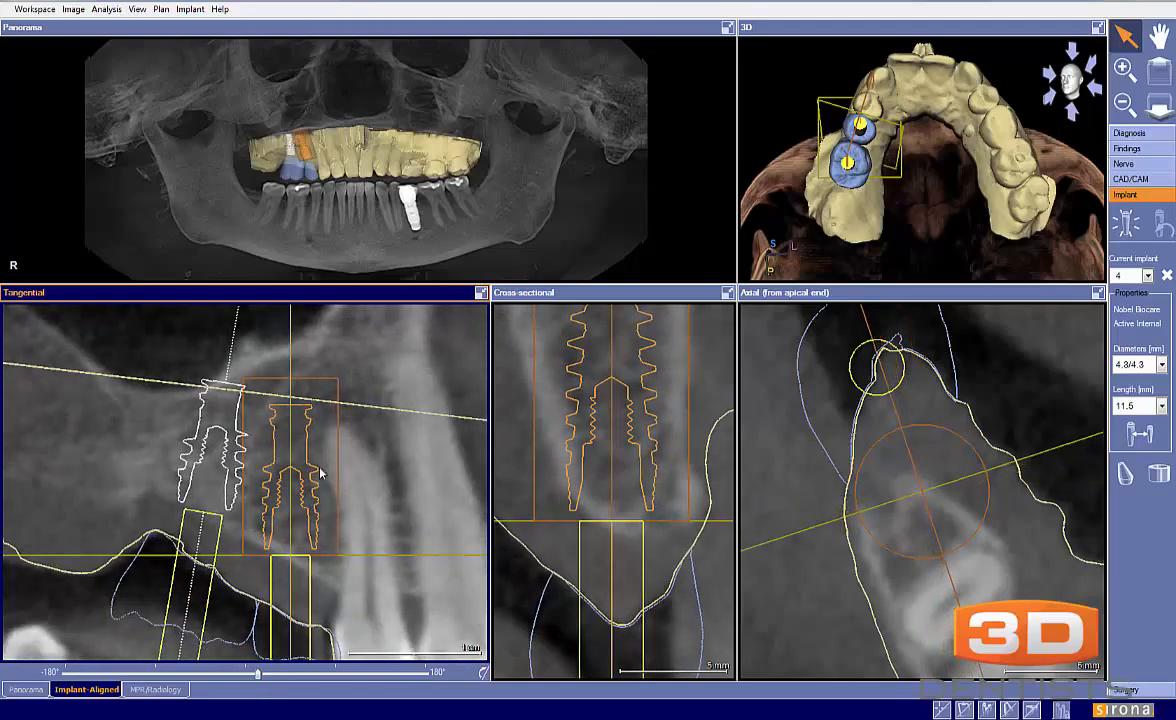
{"action": "scroll", "coordinate": [365, 487], "scroll_direction": "down", "scroll_amount": 2}
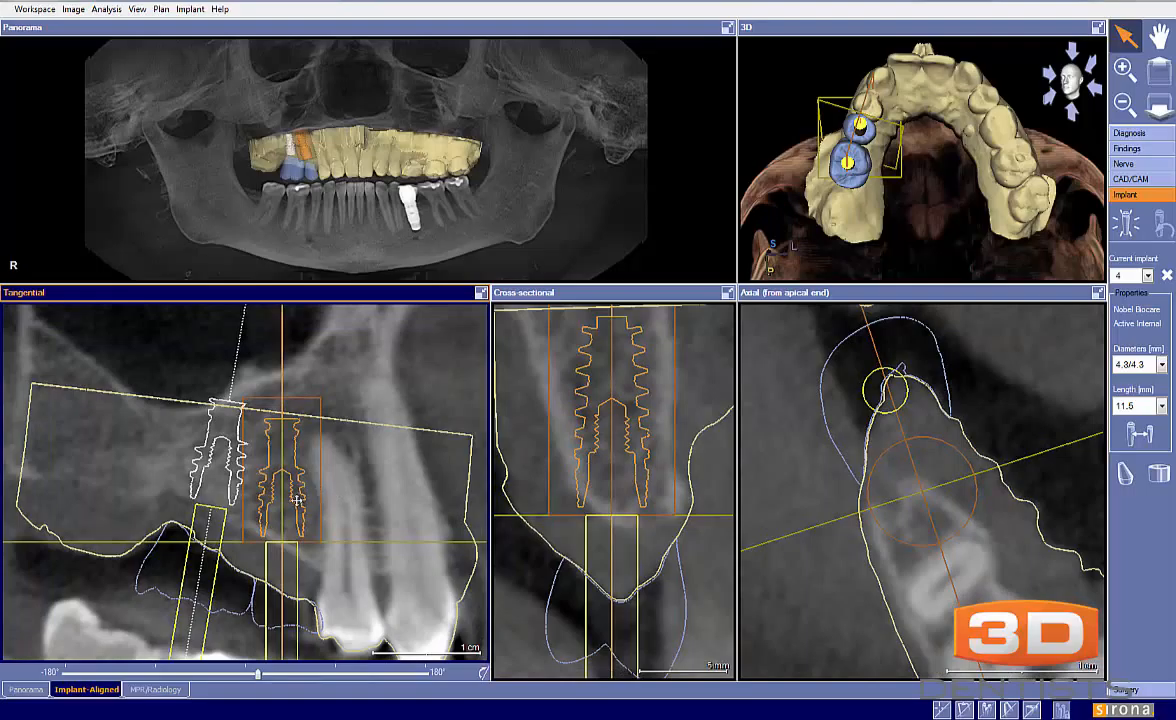
{"action": "left_click_drag", "start_coordinate": [284, 519], "coordinate": [278, 519]}
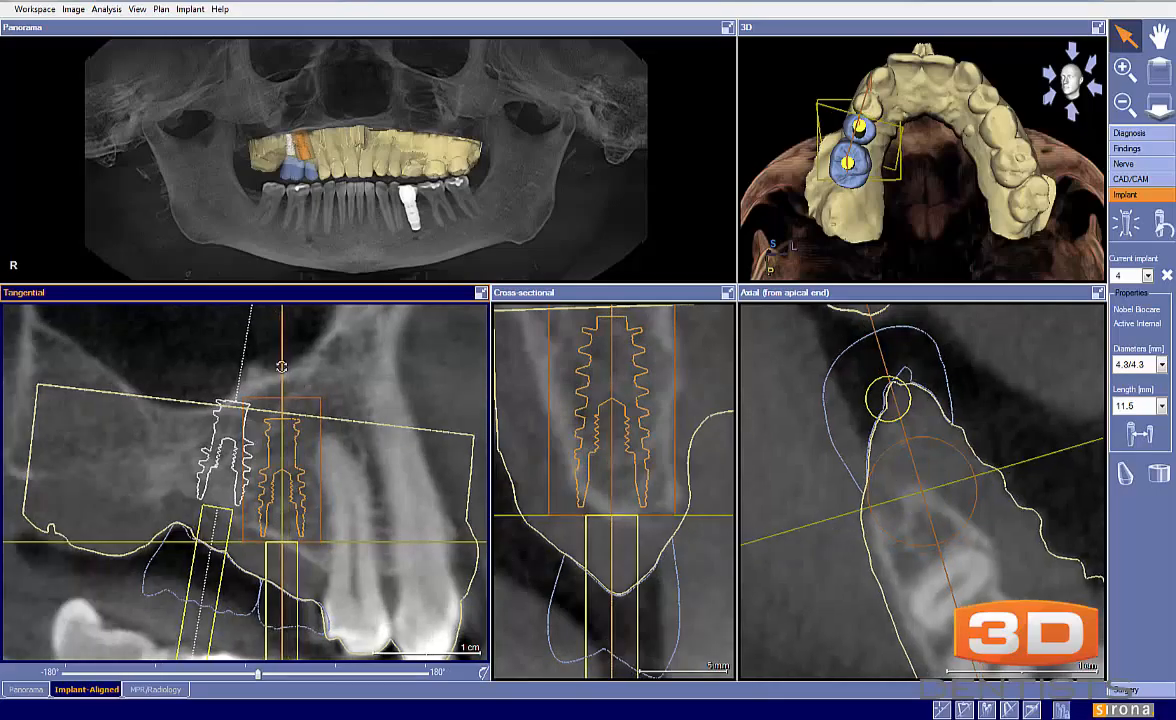
{"action": "left_click_drag", "start_coordinate": [279, 365], "coordinate": [283, 366]}
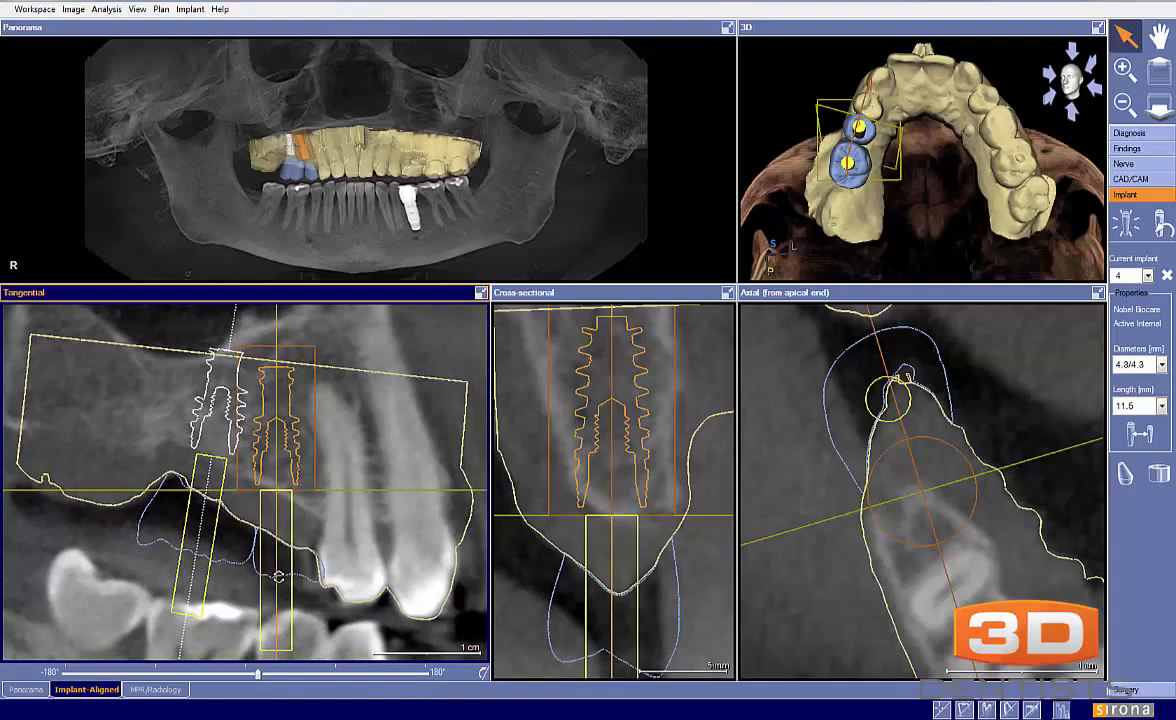
{"action": "left_click_drag", "start_coordinate": [279, 577], "coordinate": [284, 576]}
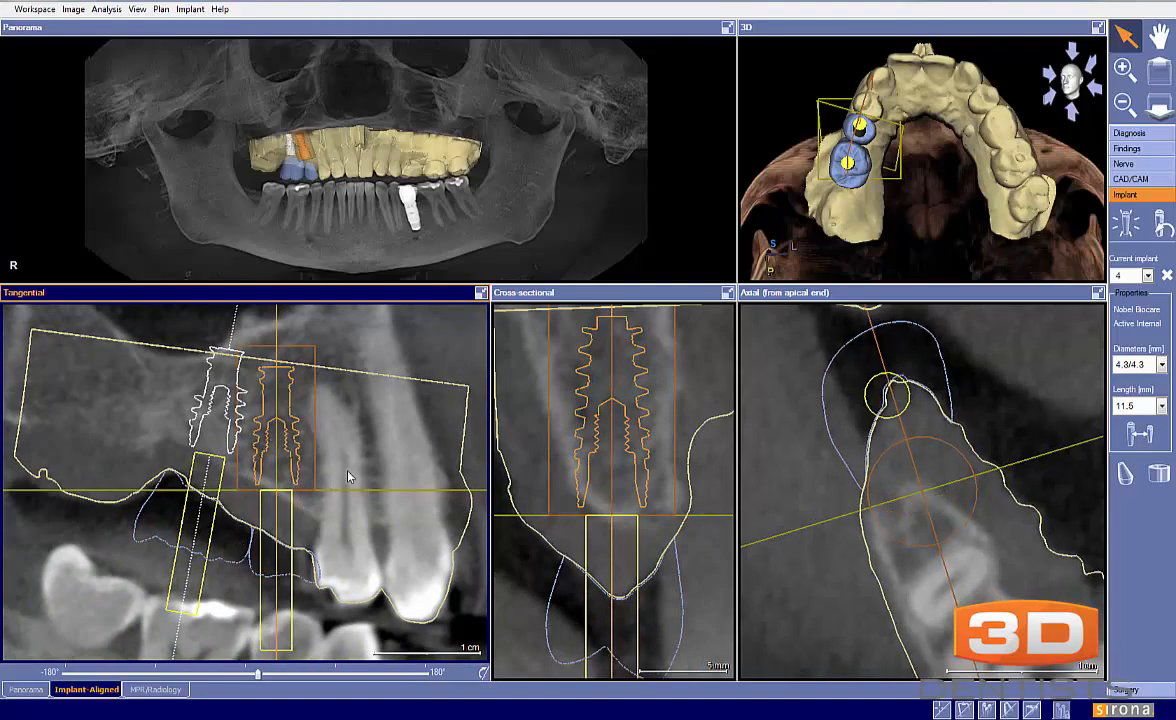
Examine implant 4 in the cross-sectional view against the ridge width and the proposed restoration outline
{"action": "middle_click_drag", "start_coordinate": [707, 443], "coordinate": [711, 483]}
{"action": "scroll", "coordinate": [711, 483], "scroll_direction": "down", "scroll_amount": 4}
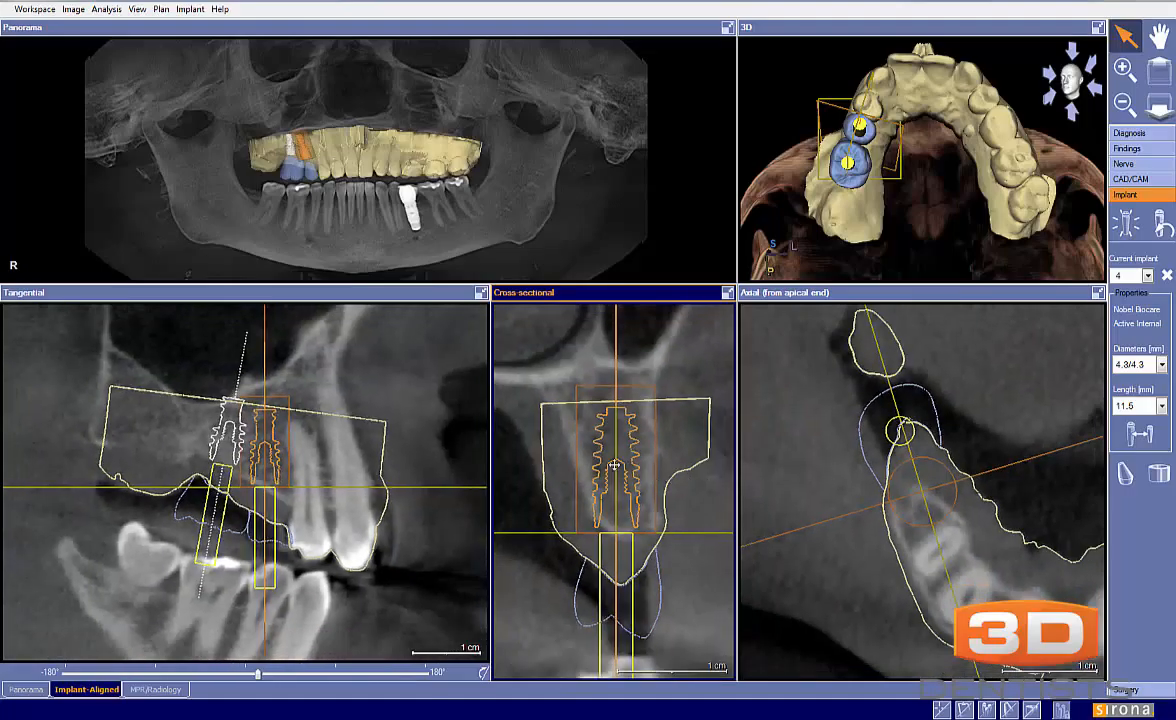
{"action": "scroll", "coordinate": [614, 464], "scroll_direction": "up", "scroll_amount": 2}
{"action": "scroll", "coordinate": [614, 464], "scroll_direction": "down", "scroll_amount": 2}
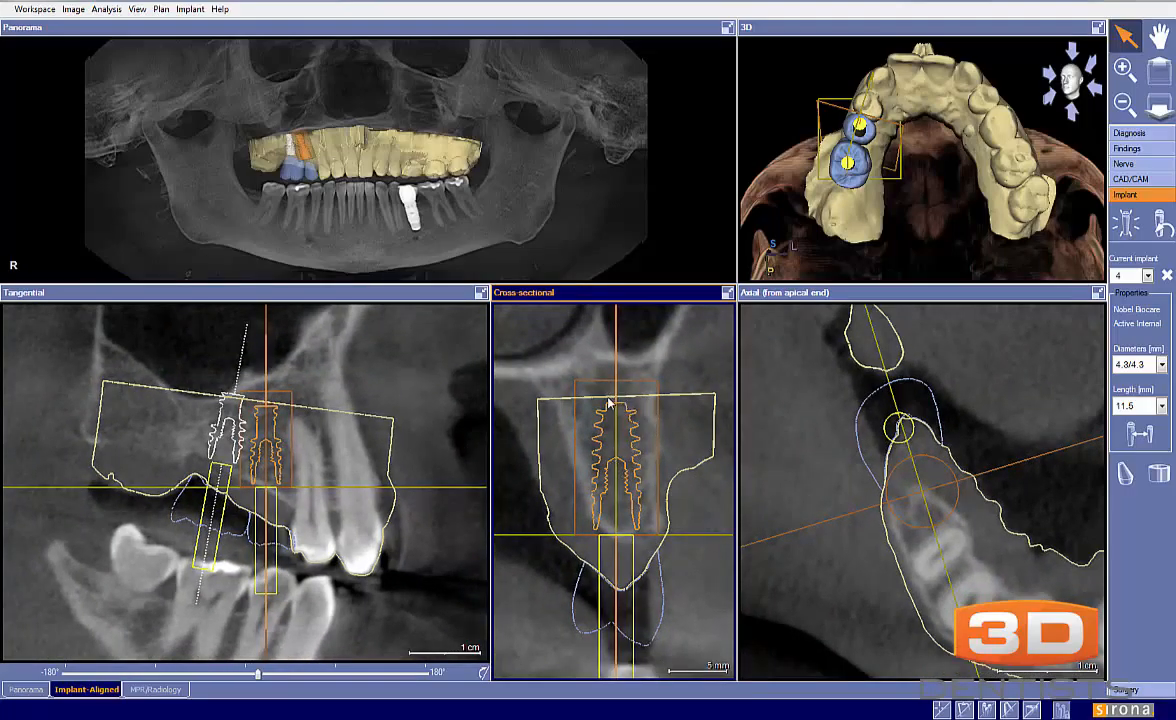
Try a 3.5/3.5 mm diameter on implant 4 and restore the diameter to 4.3/4.3 mm
{"action": "left_click", "coordinate": [1134, 365]}
{"action": "left_click", "coordinate": [1132, 388]}
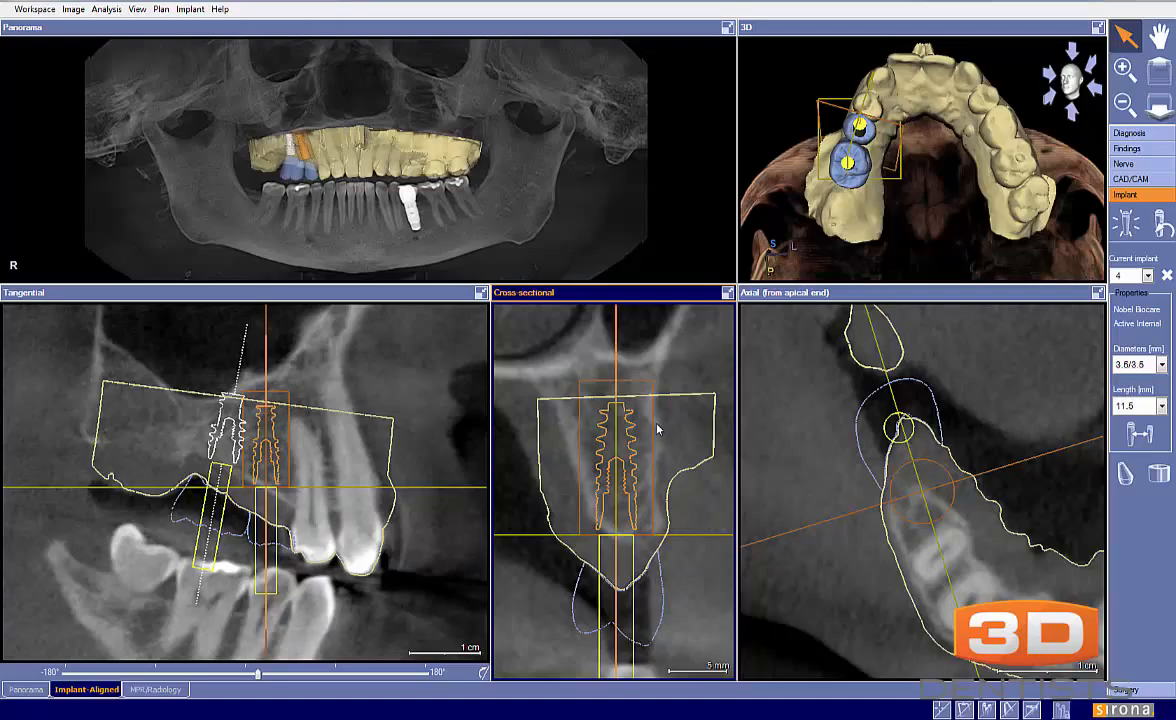
{"action": "left_click", "coordinate": [1135, 365]}
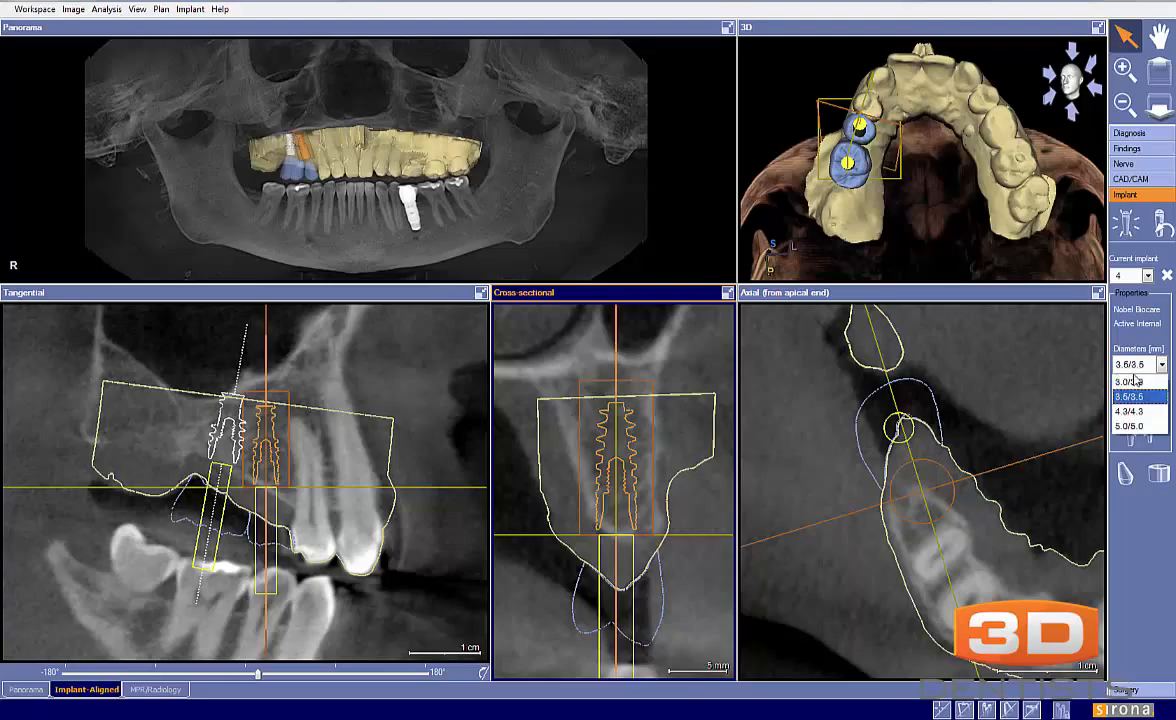
{"action": "left_click", "coordinate": [1132, 390]}
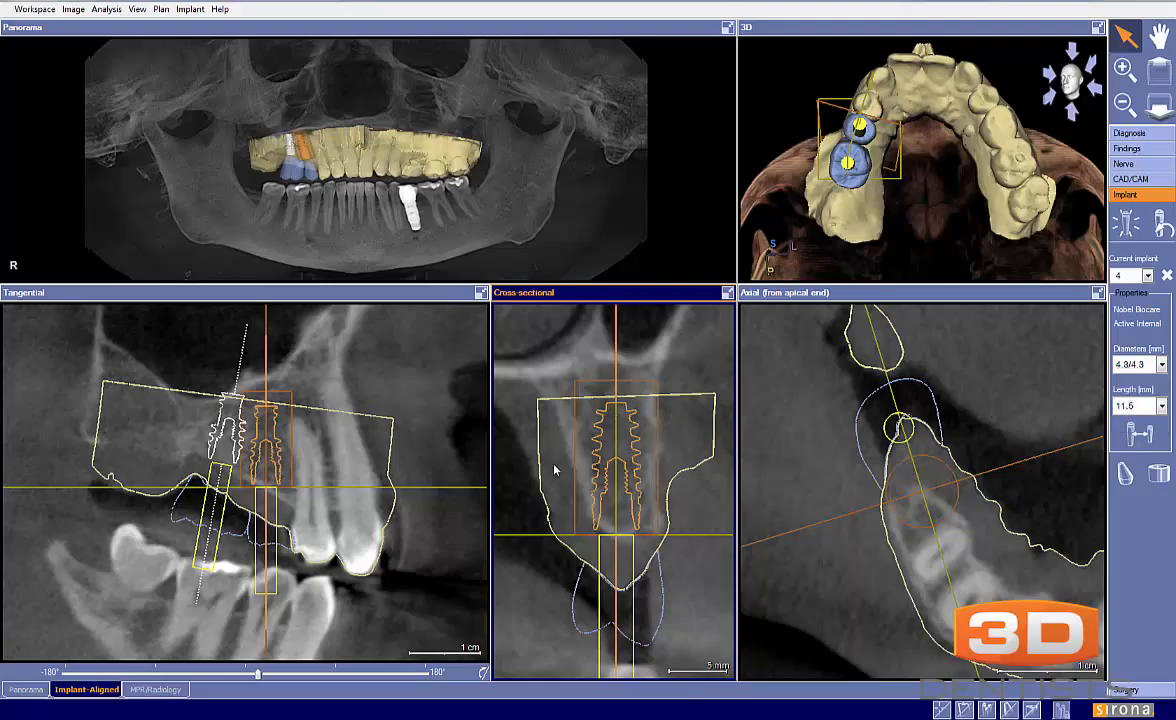
Select implant 3 and examine its apex against the sinus floor and surrounding bone in the tangential and cross-sectional views
{"action": "left_click", "coordinate": [229, 445]}
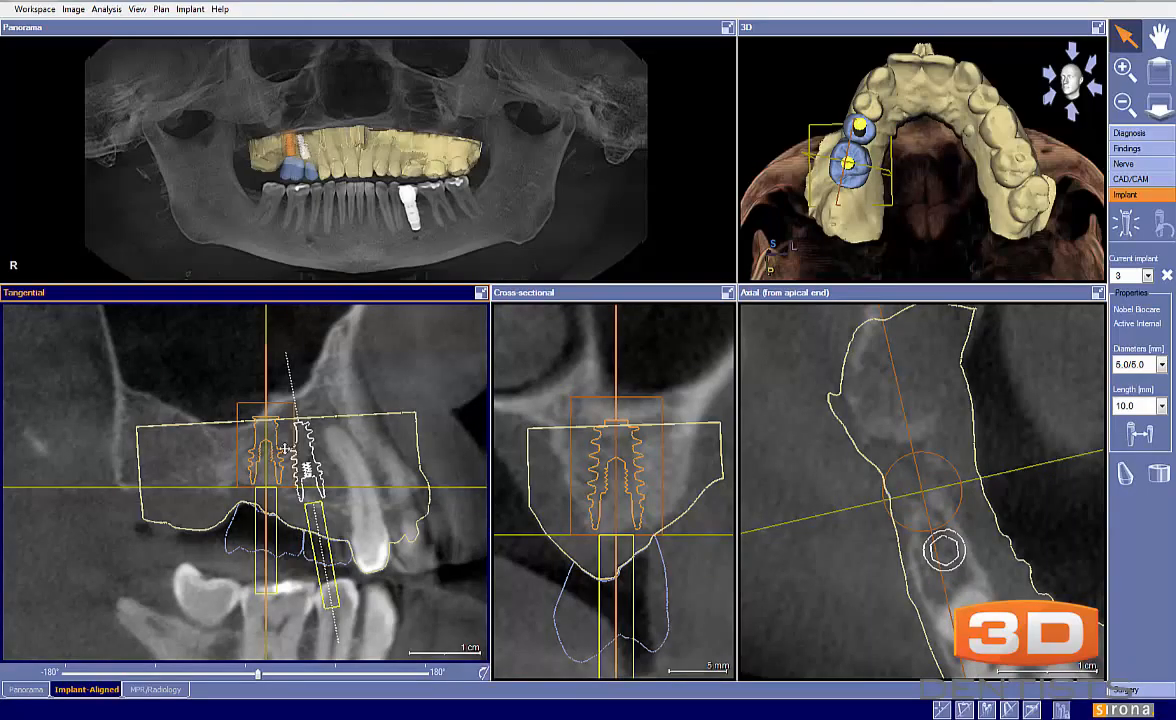
{"action": "left_click_drag", "start_coordinate": [410, 540], "coordinate": [358, 513]}
{"action": "scroll", "coordinate": [192, 530], "scroll_direction": "down", "scroll_amount": 2}
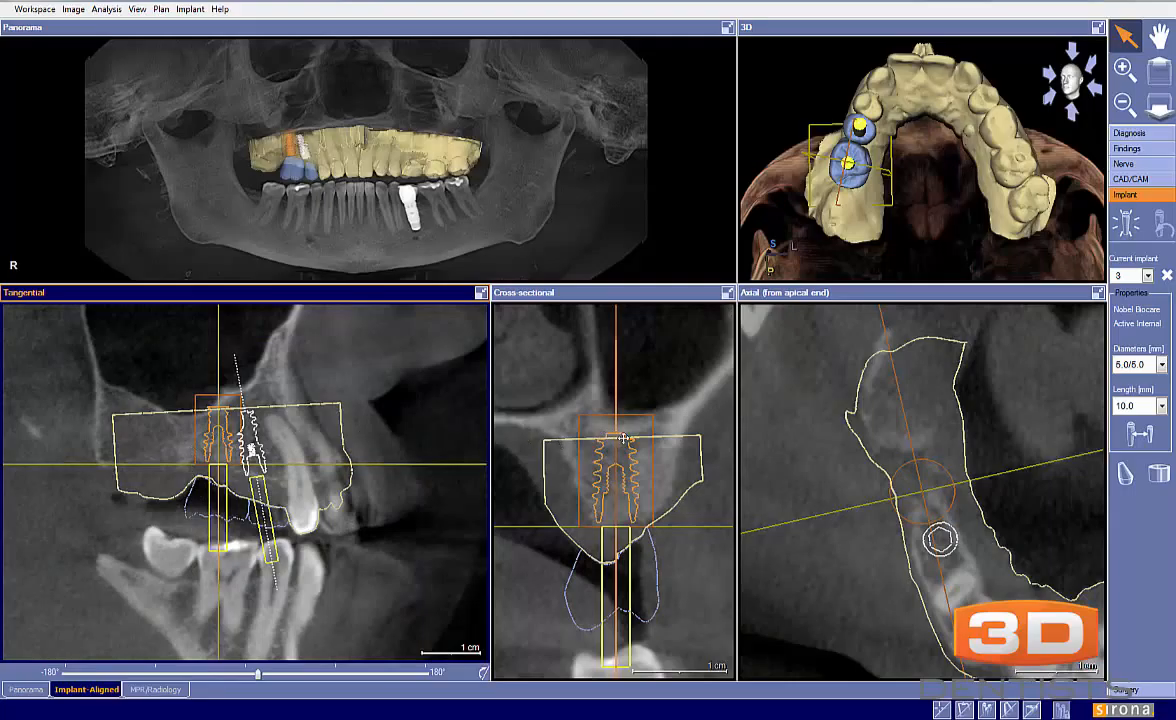
{"action": "scroll", "coordinate": [262, 428], "scroll_direction": "up", "scroll_amount": 3}
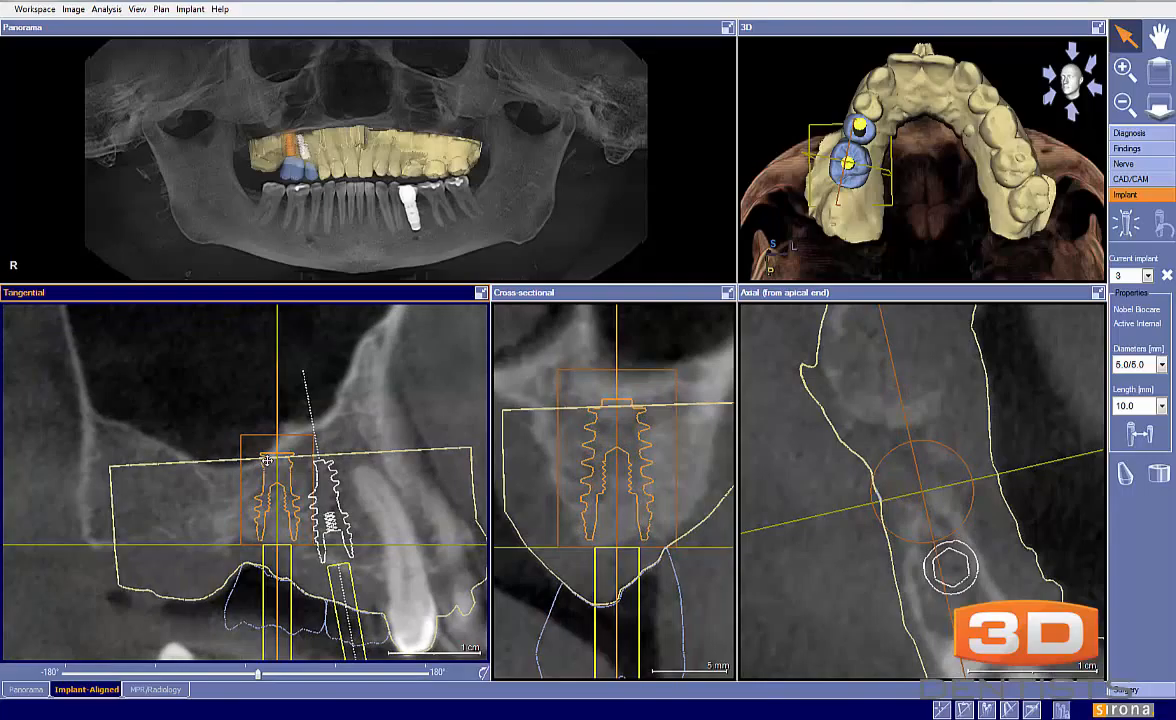
{"action": "scroll", "coordinate": [264, 455], "scroll_direction": "down", "scroll_amount": 2}
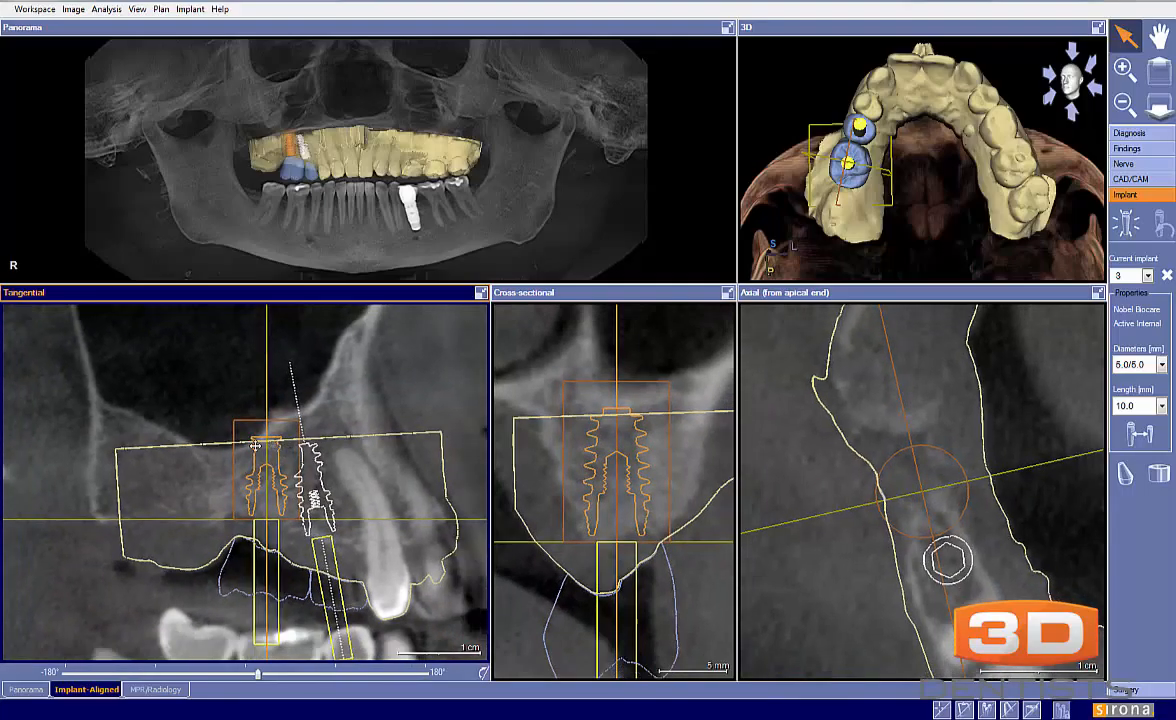
{"action": "scroll", "coordinate": [255, 446], "scroll_direction": "down", "scroll_amount": 2}
{"action": "middle_click_drag", "start_coordinate": [636, 478], "coordinate": [625, 477]}
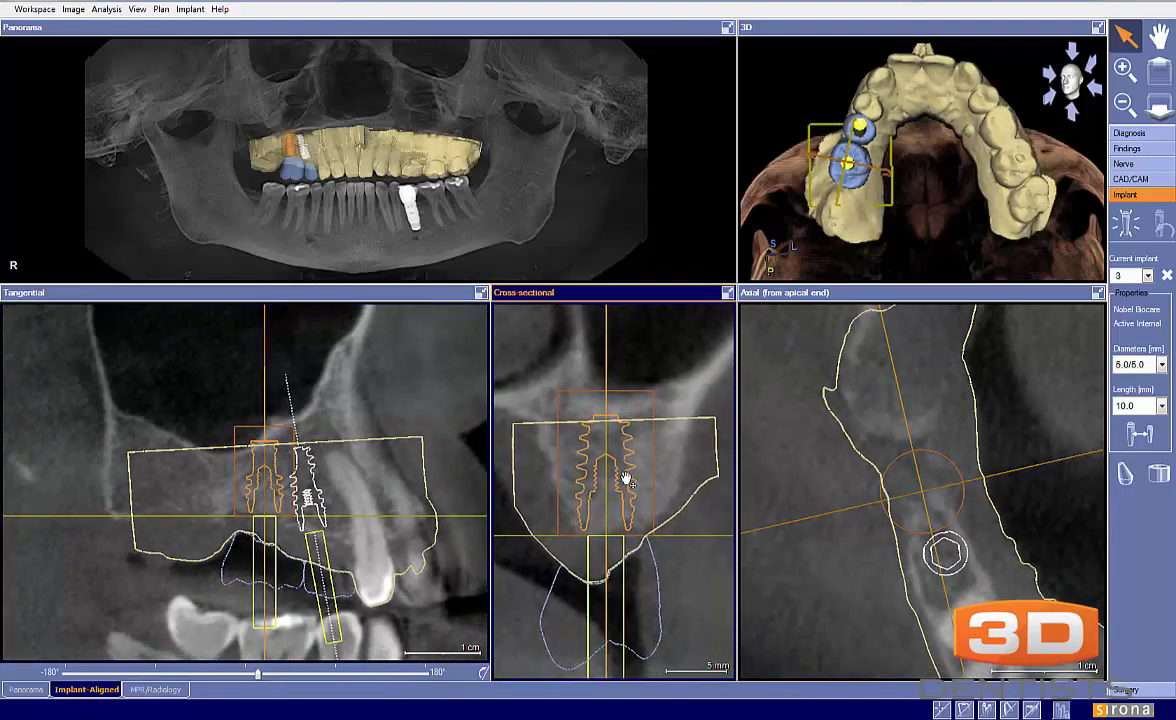
{"action": "scroll", "coordinate": [621, 479], "scroll_direction": "down", "scroll_amount": 1}
{"action": "scroll", "coordinate": [621, 479], "scroll_direction": "down", "scroll_amount": 1}
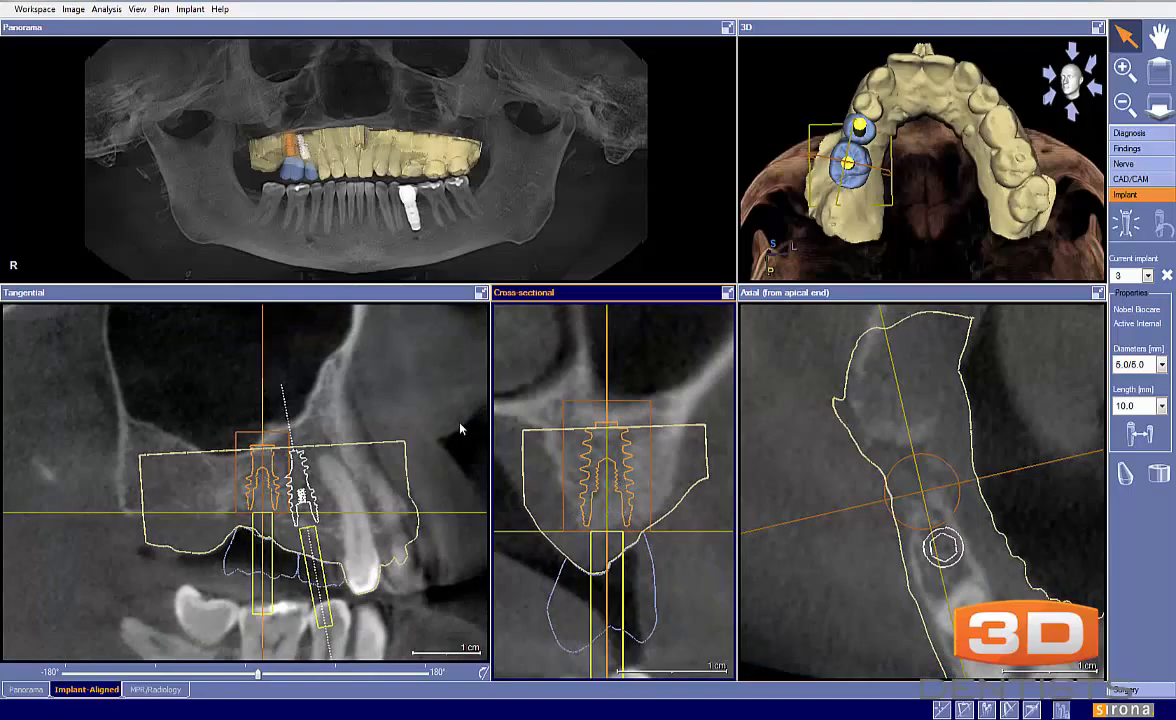